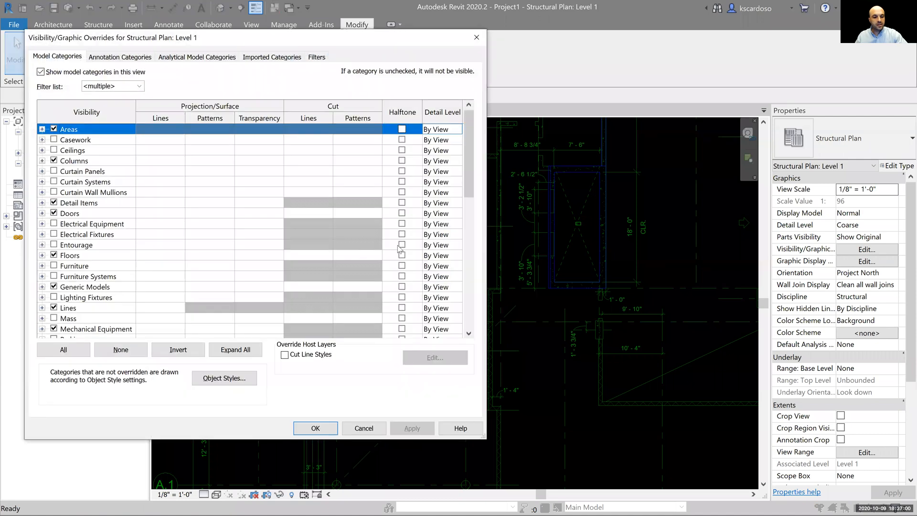
Turn on the Grids annotation category in the Level 1 plan's visibility/graphic overrides
key(ctrl+Tab)
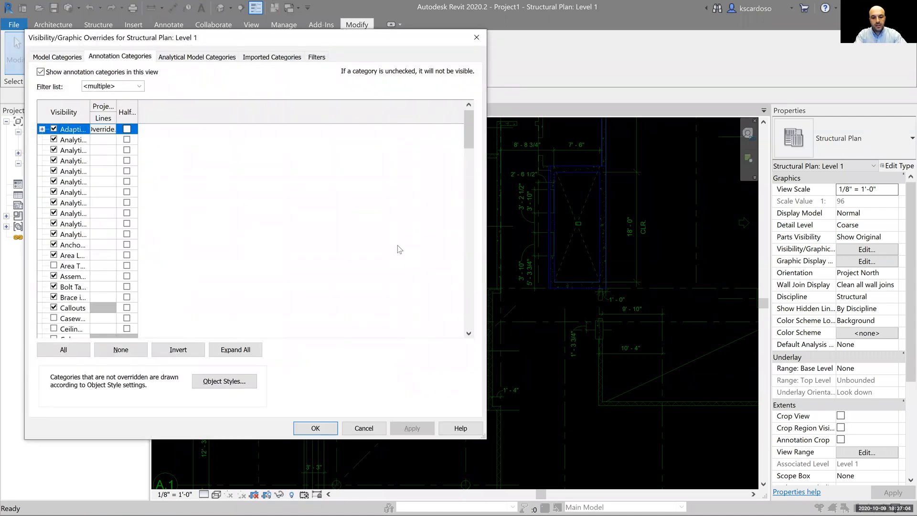
key(g)
key(r)
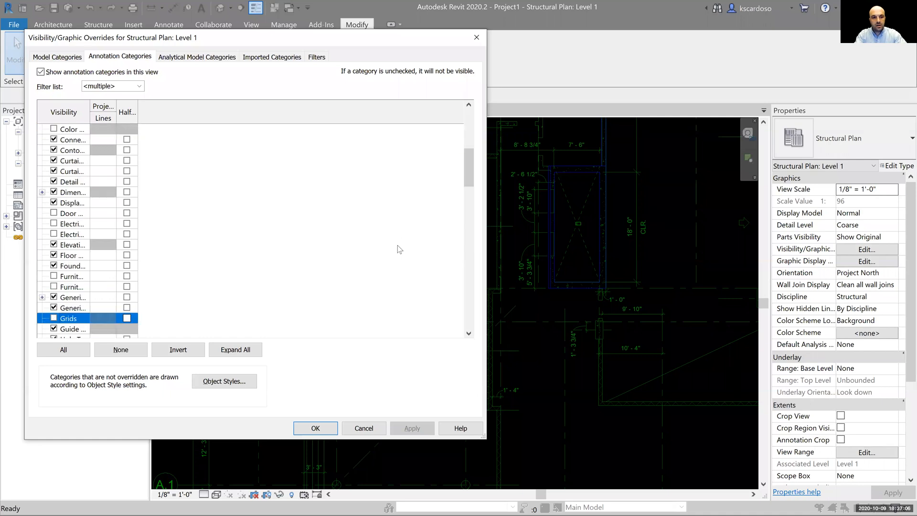
key(space)
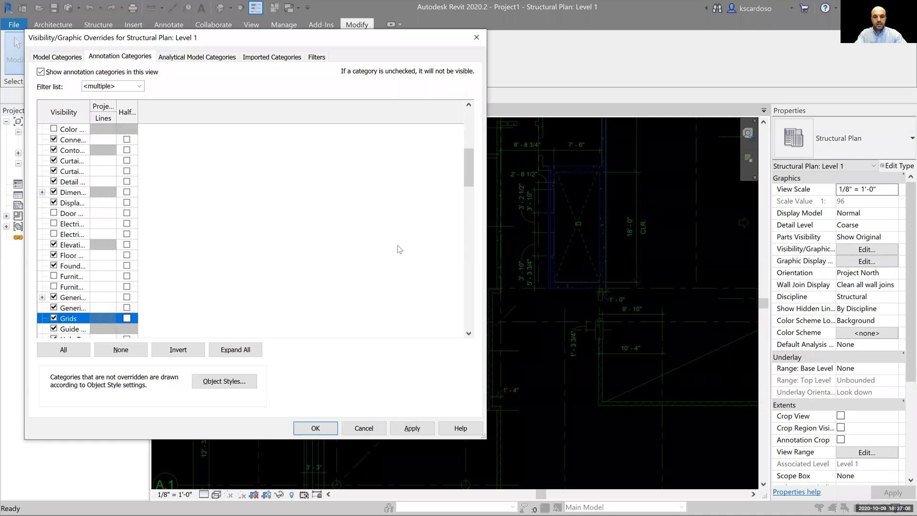
key(Return)
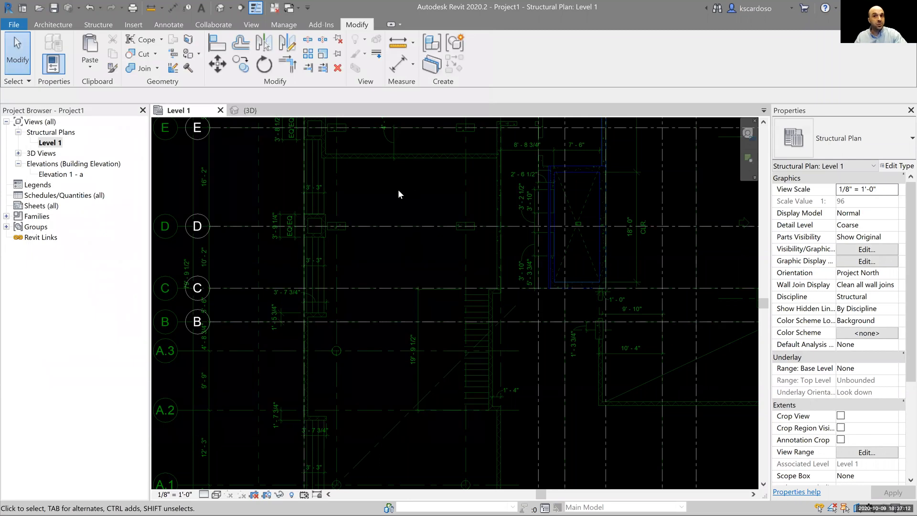
Copy grid 1, with multiple copies enabled, onto the first column centerline to its right in the linked floor plan
middle_drag(404, 212, 324, 298)
scroll(341, 334, down, 1)
middle_drag(365, 327, 354, 298)
middle_drag(397, 240, 396, 325)
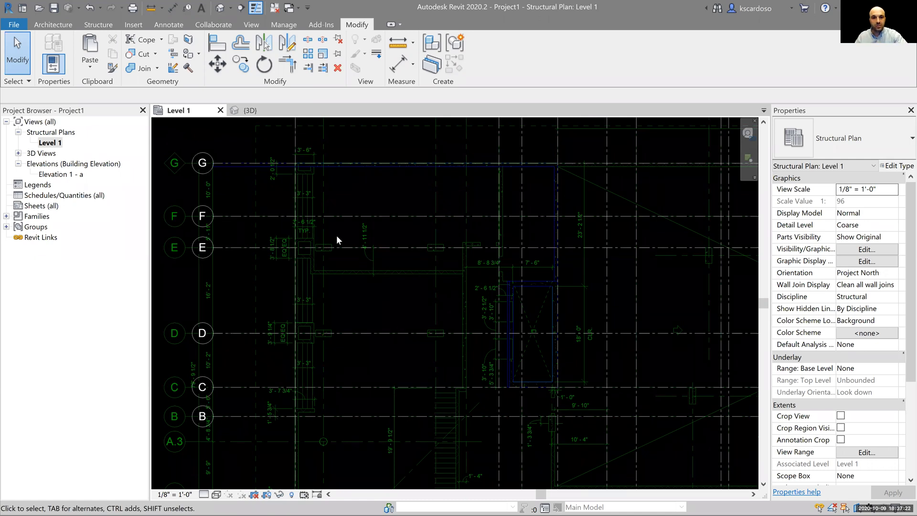
scroll(291, 148, up, 5)
click(337, 174)
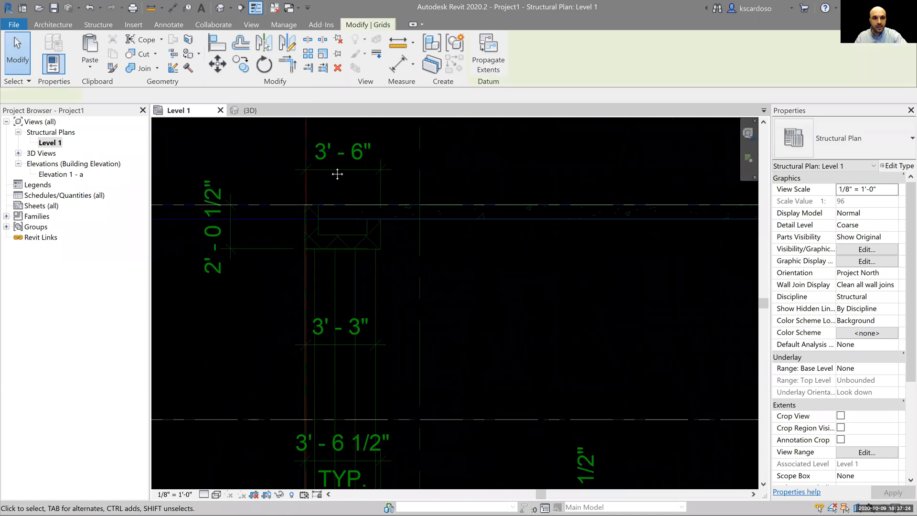
middle_drag(337, 174, 305, 216)
scroll(292, 194, down, 1)
key(c)
key(o)
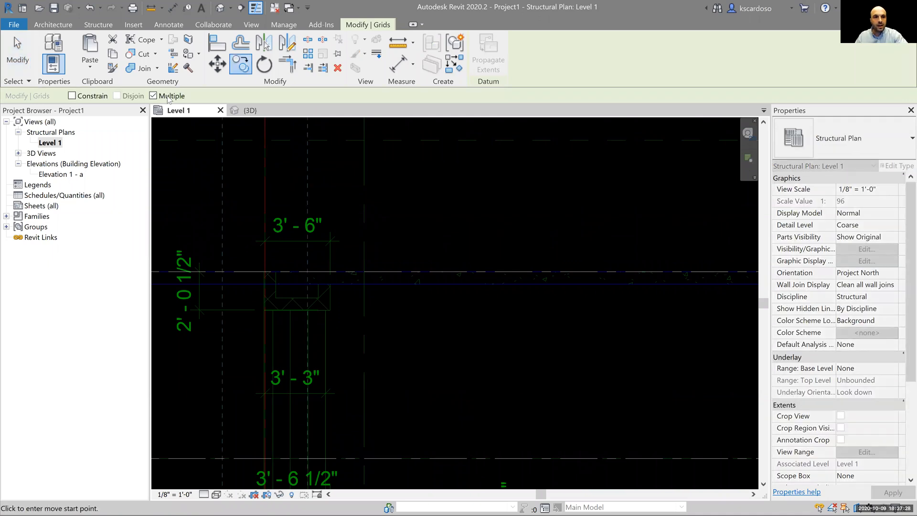
click(153, 96)
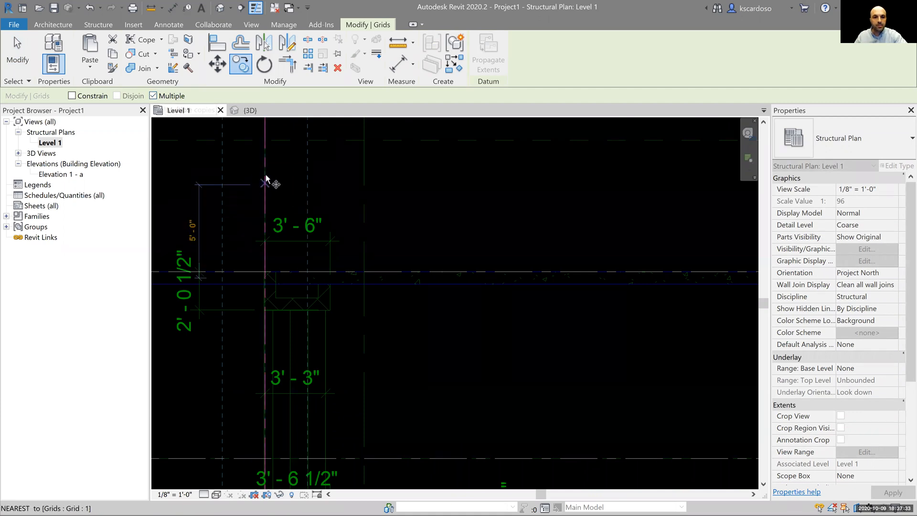
click(364, 176)
Place another copy of the grid 21'-2" farther right on the next column centerline and finish copying
scroll(365, 176, down, 3)
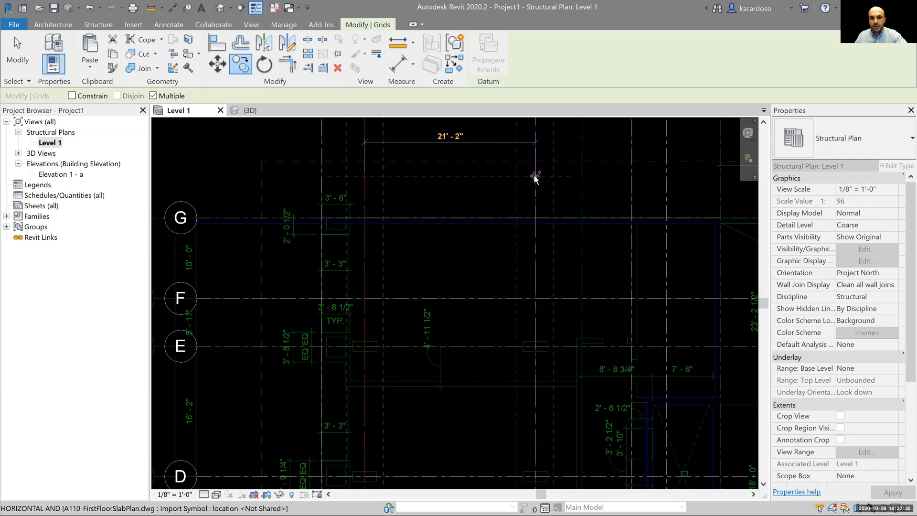
click(535, 176)
middle_drag(447, 184, 407, 126)
scroll(397, 144, down, 5)
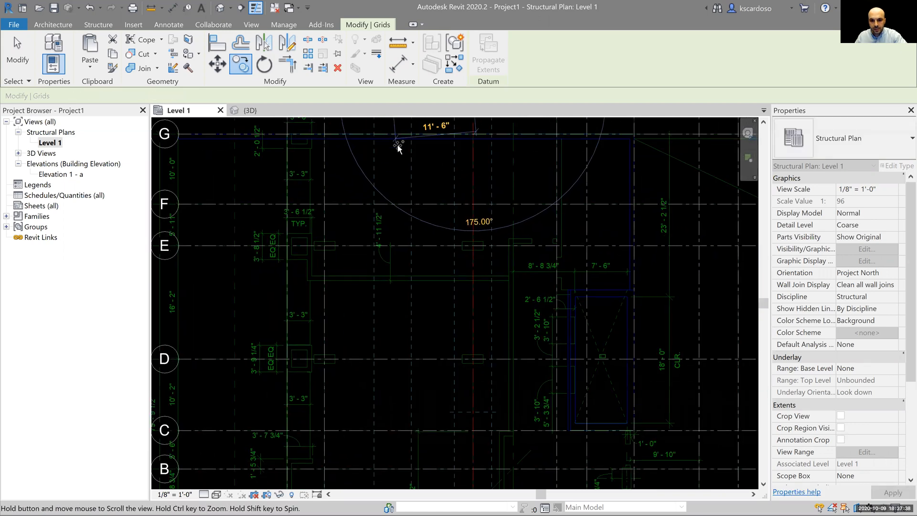
scroll(399, 148, down, 1)
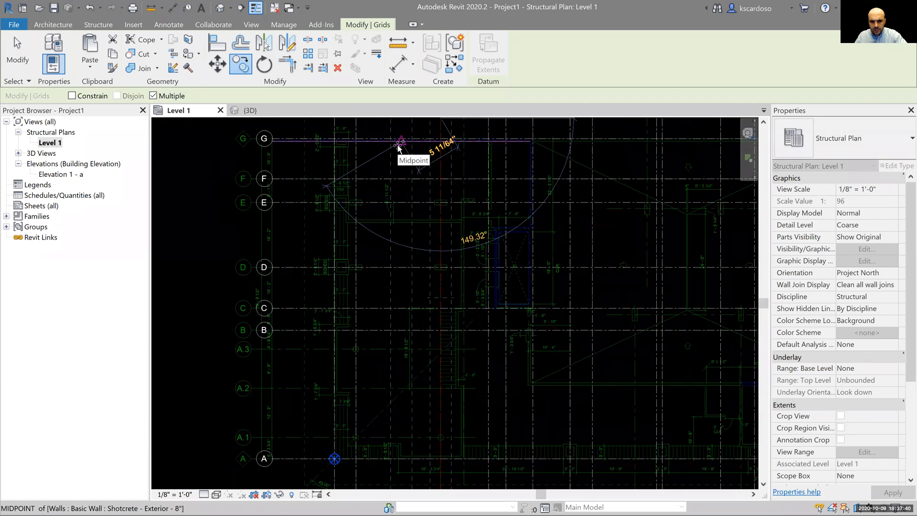
key(Escape)
key(Escape)
Copy grid 7 onto the upper-row column centerline just to its left
middle_drag(399, 377, 277, 380)
scroll(593, 256, up, 3)
middle_drag(567, 276, 414, 422)
scroll(415, 423, up, 1)
click(422, 393)
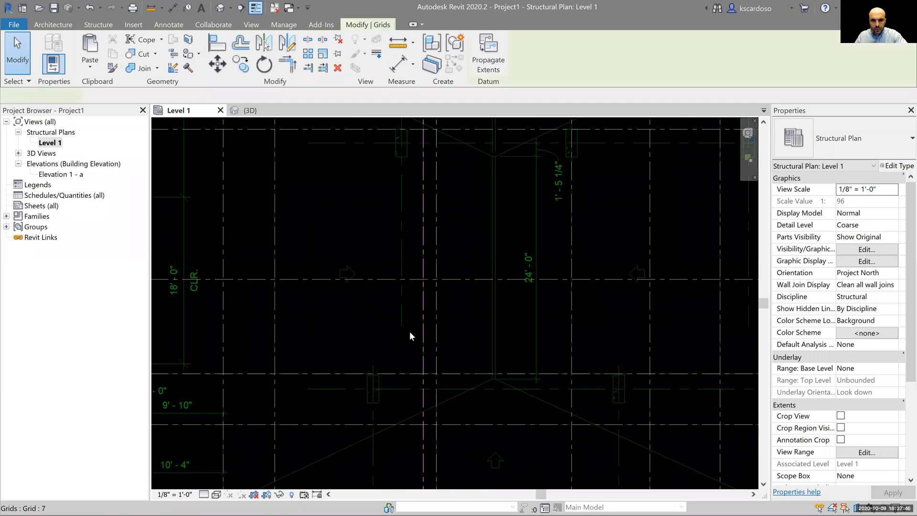
scroll(414, 353, up, 1)
key(c)
key(o)
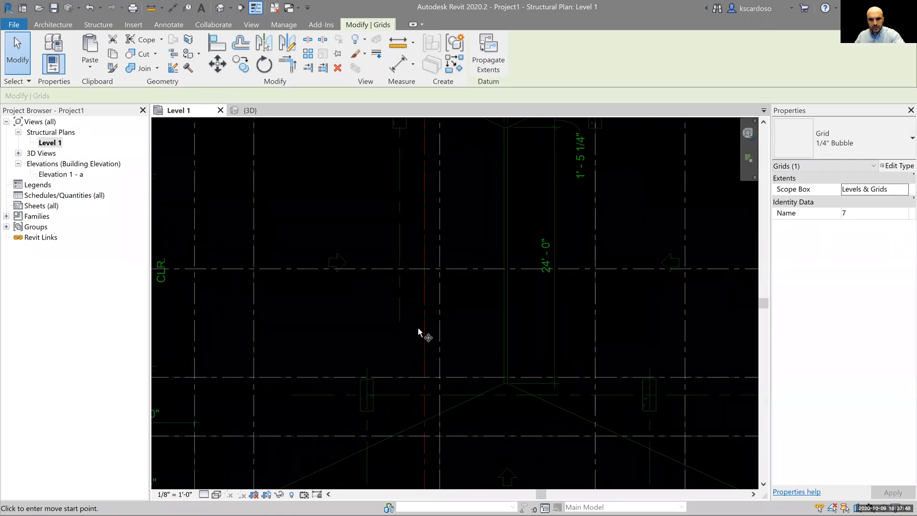
click(401, 301)
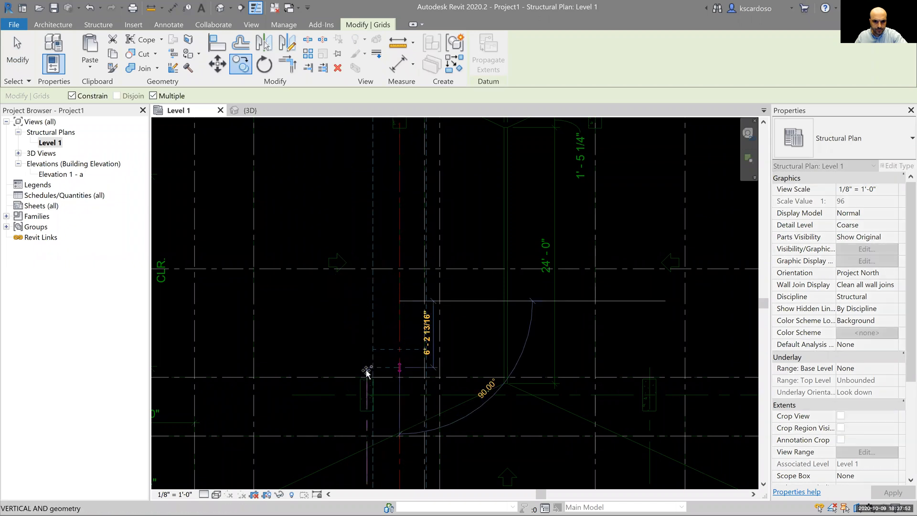
Copy the new grid beside grid 7 a further 3'-0" left onto the lower-row column's centerline
key(Escape)
key(c)
key(o)
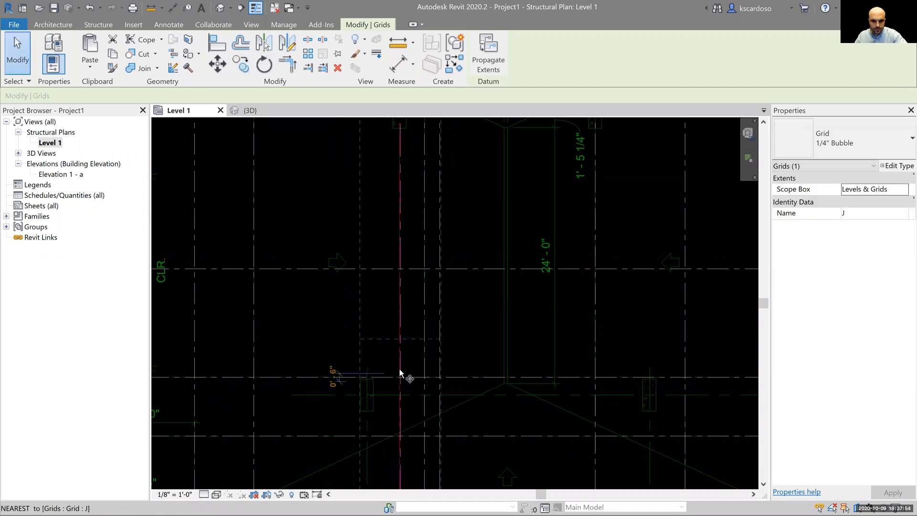
scroll(398, 369, up, 2)
click(401, 366)
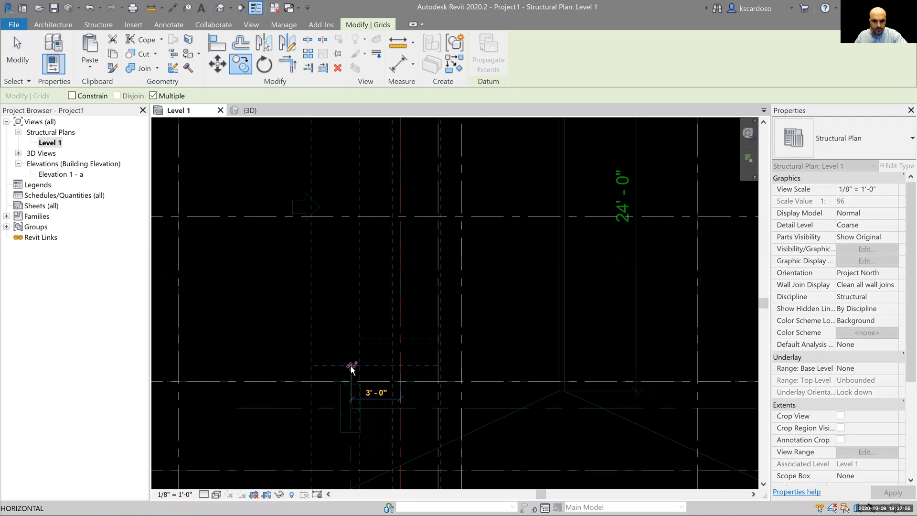
key(shift)
shift+click(351, 374)
scroll(329, 364, down, 2)
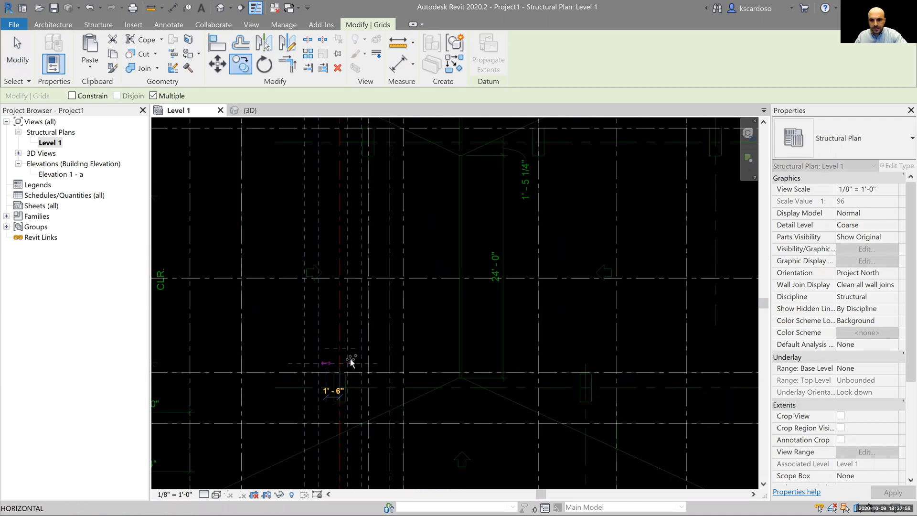
Place further grid copies 26'-6" right on the lower-row column and on the next column centerline beyond it, ending the copy
scroll(600, 365, up, 2)
click(588, 373)
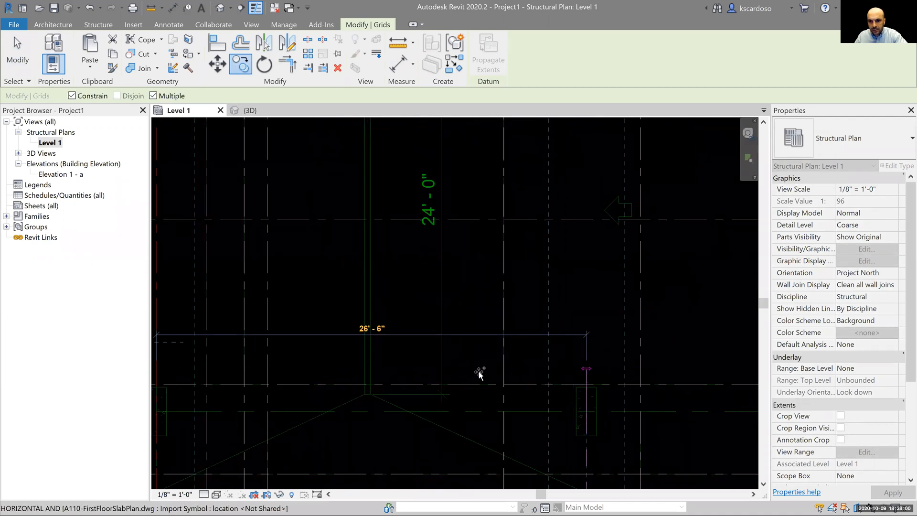
scroll(464, 372, down, 2)
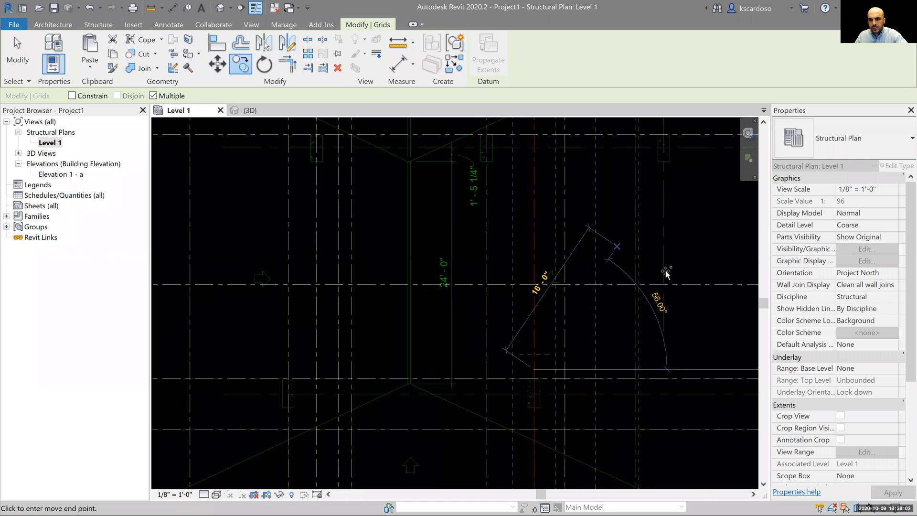
key(shift)
shift+click(662, 317)
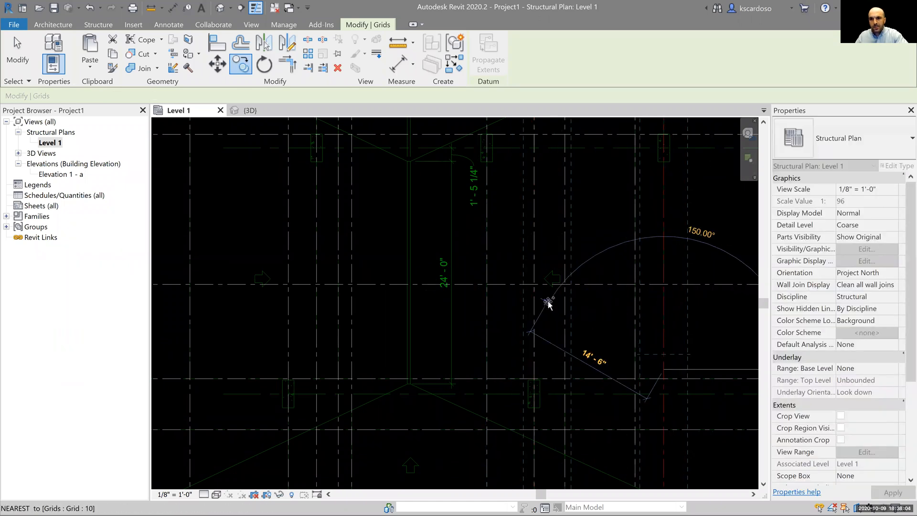
scroll(548, 302, down, 2)
key(Escape)
key(Escape)
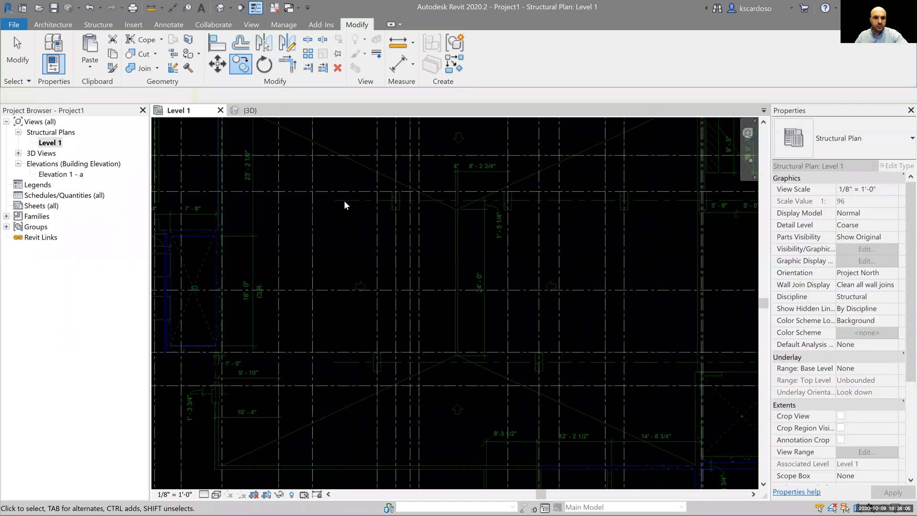
Copy horizontal grid E slightly down onto the centerline of the upper row of columns in the central bay
scroll(346, 205, up, 3)
click(374, 156)
click(370, 158)
click(369, 179)
key(Escape)
scroll(386, 217, down, 2)
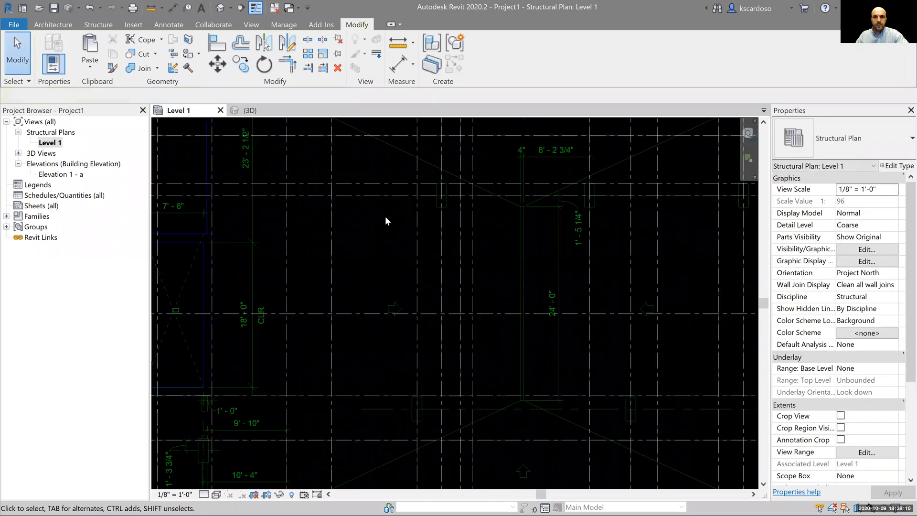
Dimension the thickness and length of the rectangular column where grid E crosses grid I, using aligned dimensions
scroll(386, 221, down, 1)
middle_drag(403, 239, 540, 271)
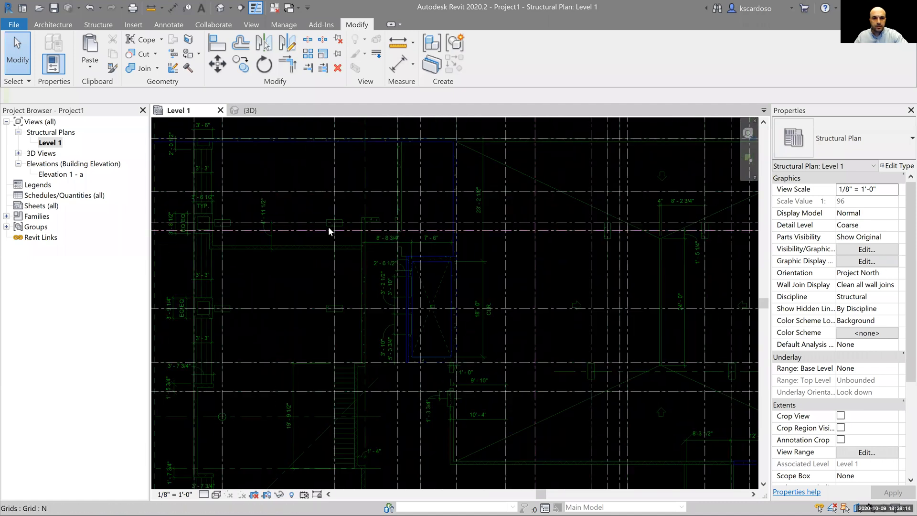
scroll(328, 226, up, 3)
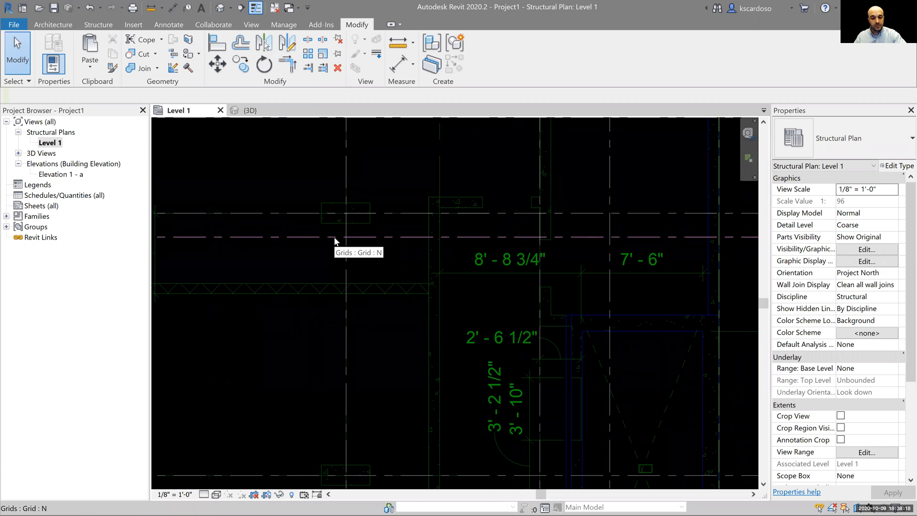
key(d)
key(i)
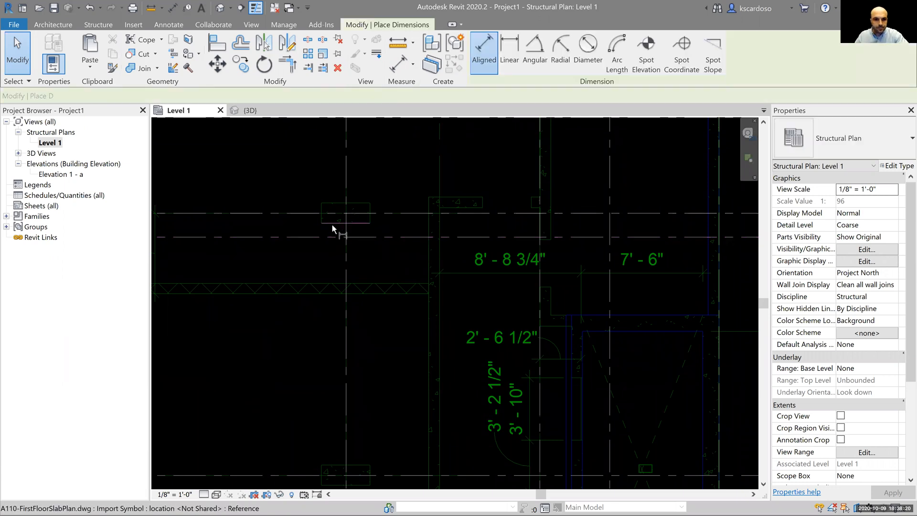
scroll(332, 225, up, 1)
click(332, 194)
click(253, 172)
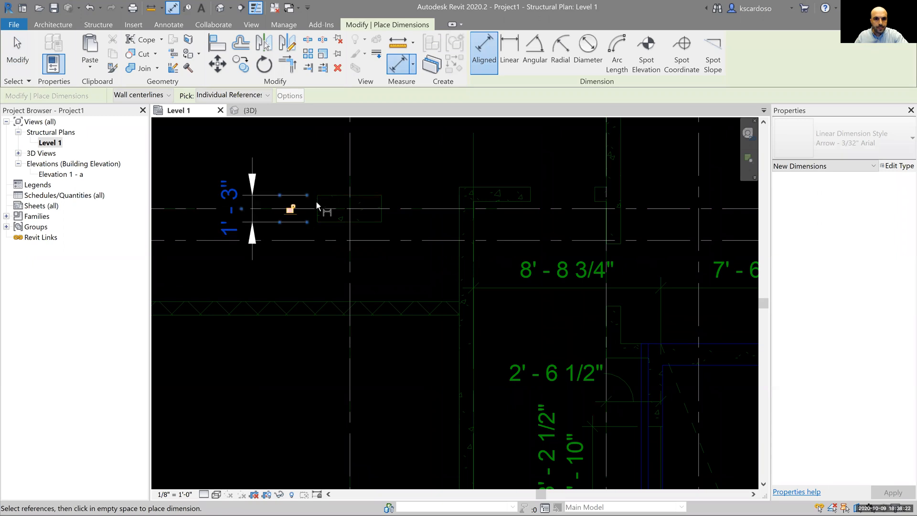
click(381, 199)
click(396, 145)
middle_drag(410, 172, 411, 197)
scroll(418, 229, down, 3)
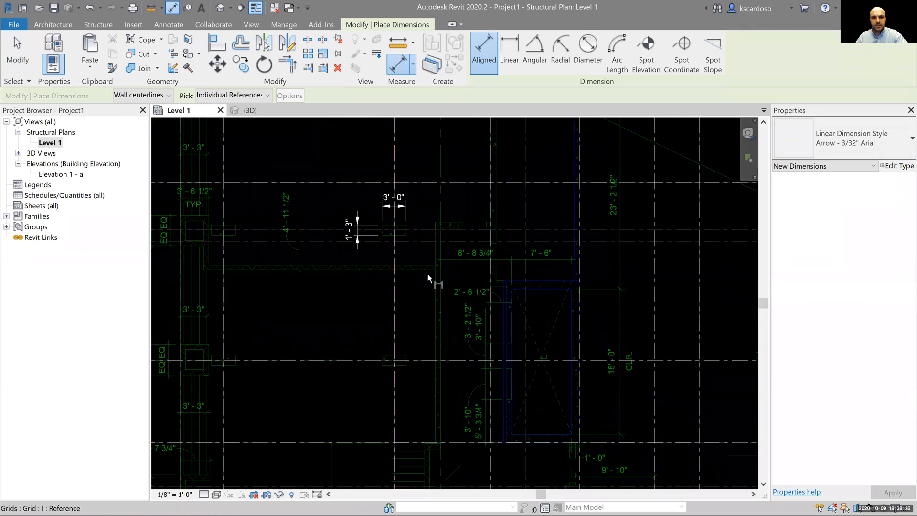
scroll(392, 262, down, 1)
middle_drag(530, 291, 494, 284)
mouse_move(654, 430)
middle_down()
mouse_move(633, 413)
mouse_move(640, 401)
mouse_move(414, 405)
mouse_move(430, 371)
mouse_move(470, 341)
mouse_move(543, 335)
mouse_move(543, 347)
middle_up()
scroll(547, 290, up, 5)
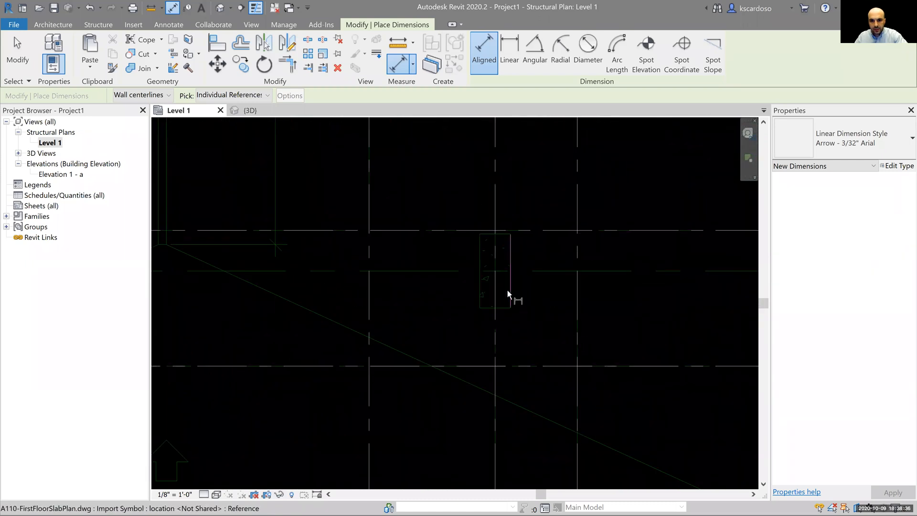
click(479, 283)
key(Escape)
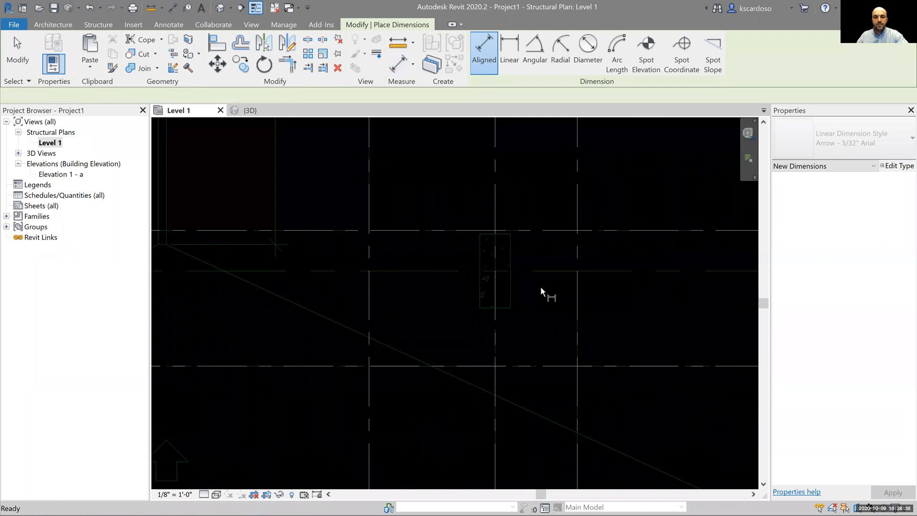
scroll(540, 287, down, 5)
scroll(540, 287, down, 3)
key(Escape)
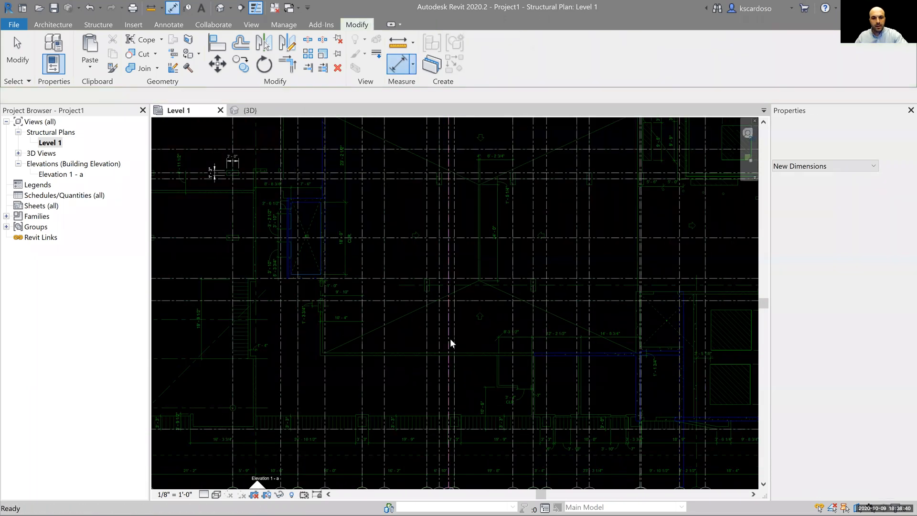
Start placing structural columns using the Concrete-Rectangular-Column 24 x 30 type
middle_click(437, 341)
middle_click(436, 341)
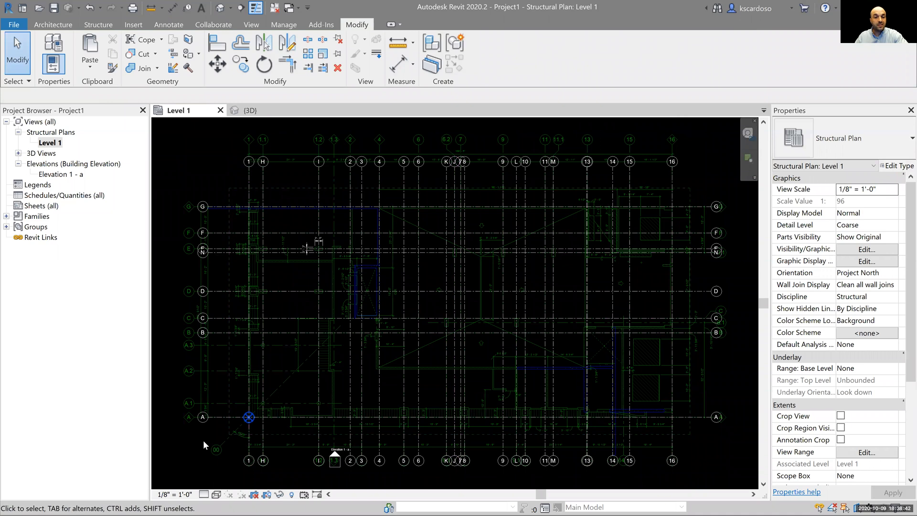
key(c)
key(l)
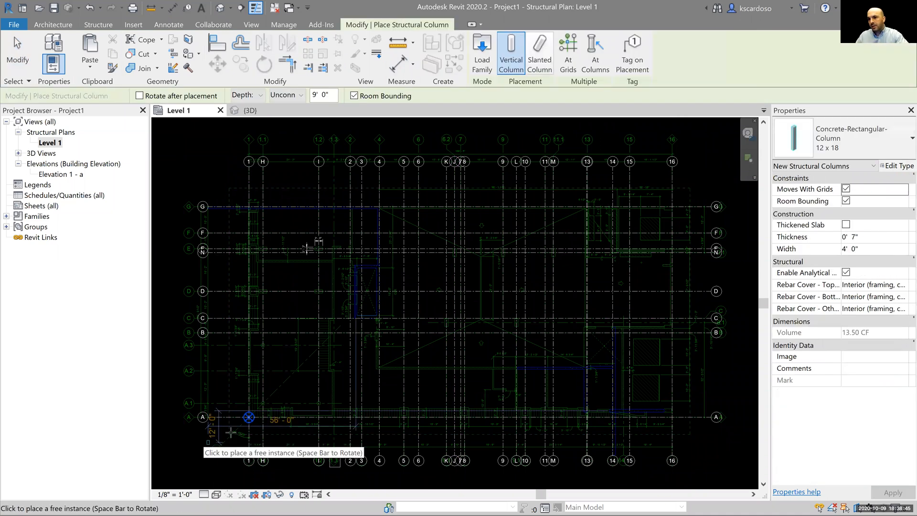
click(843, 145)
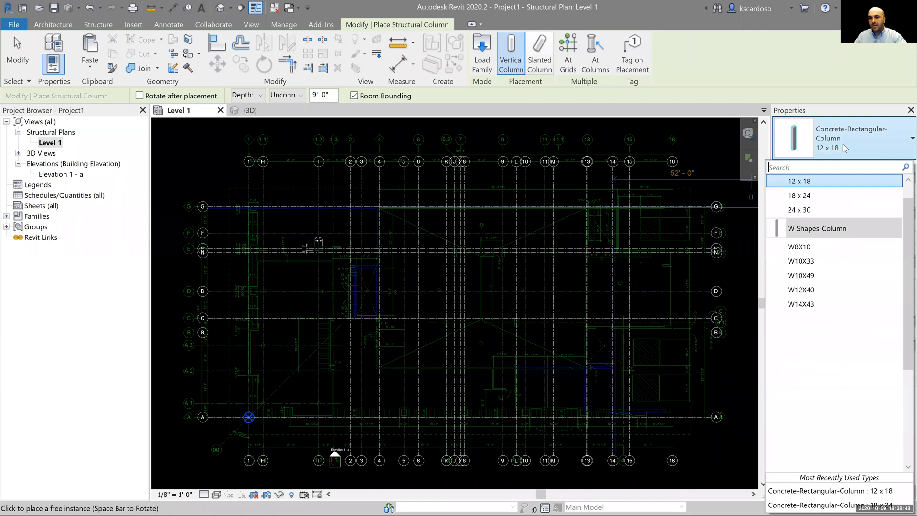
click(799, 210)
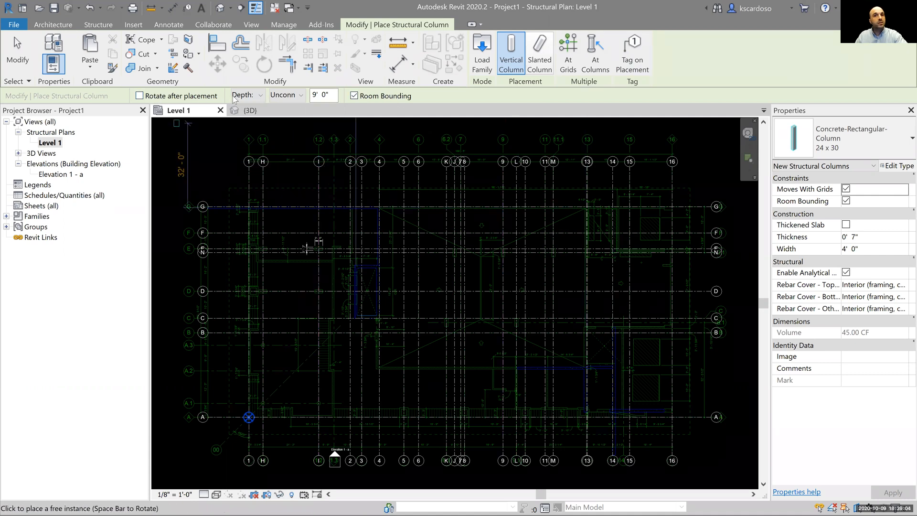
Set the new columns to be placed by height, reaching up to Level 2
click(258, 96)
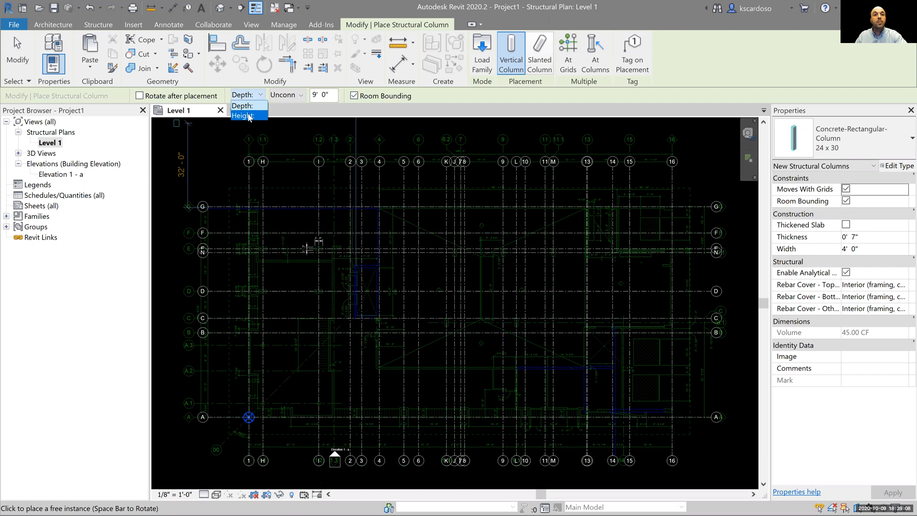
click(247, 116)
click(284, 99)
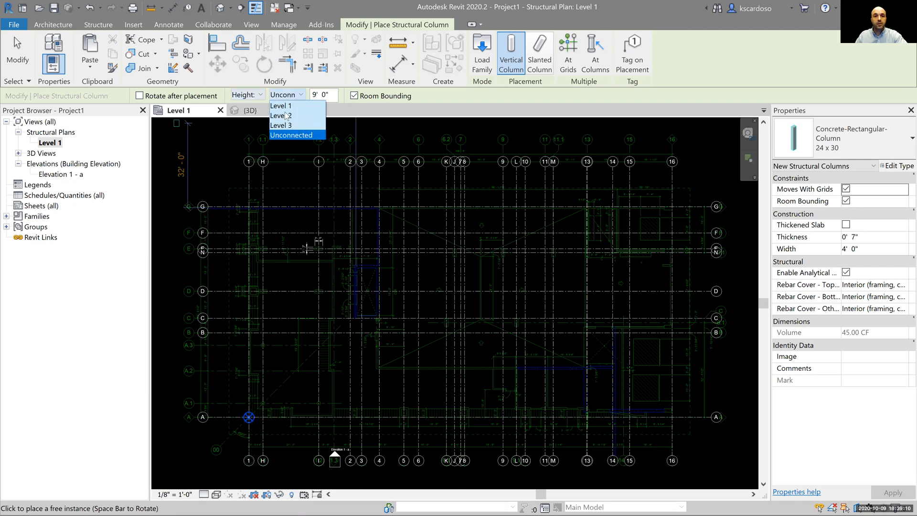
click(282, 127)
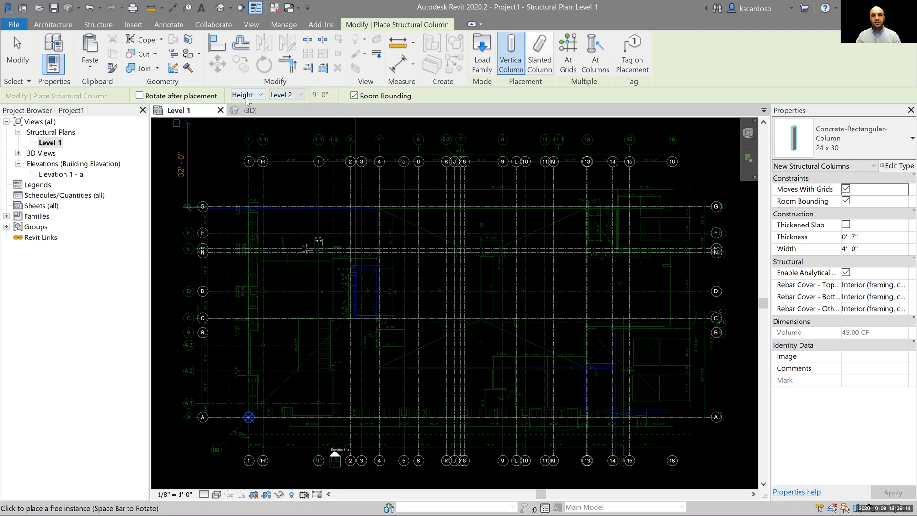
Use placement at grid intersections and select grids H, I and E for the columns
click(571, 57)
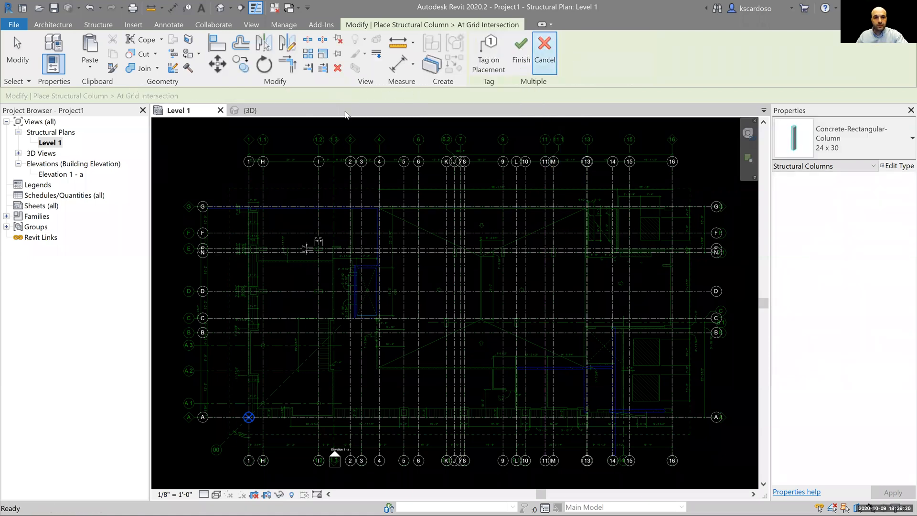
scroll(365, 386, up, 2)
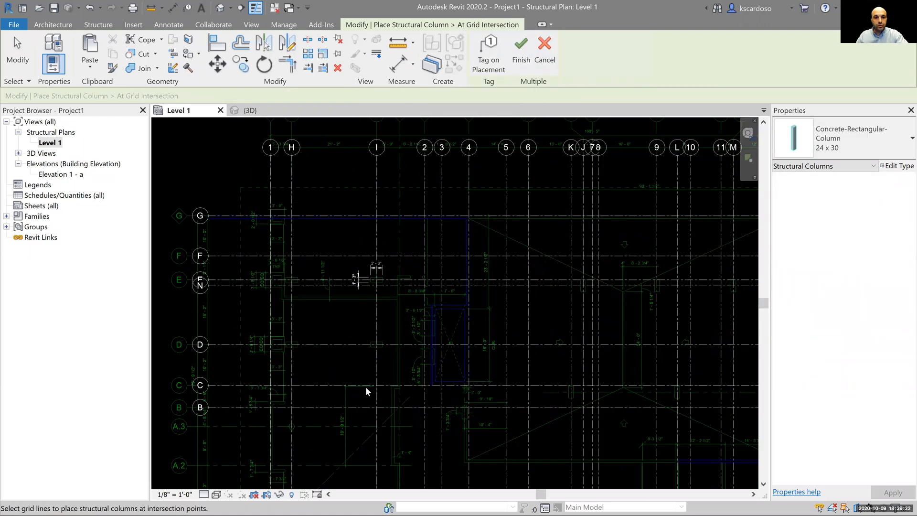
scroll(365, 333, up, 2)
middle_drag(352, 334, 343, 351)
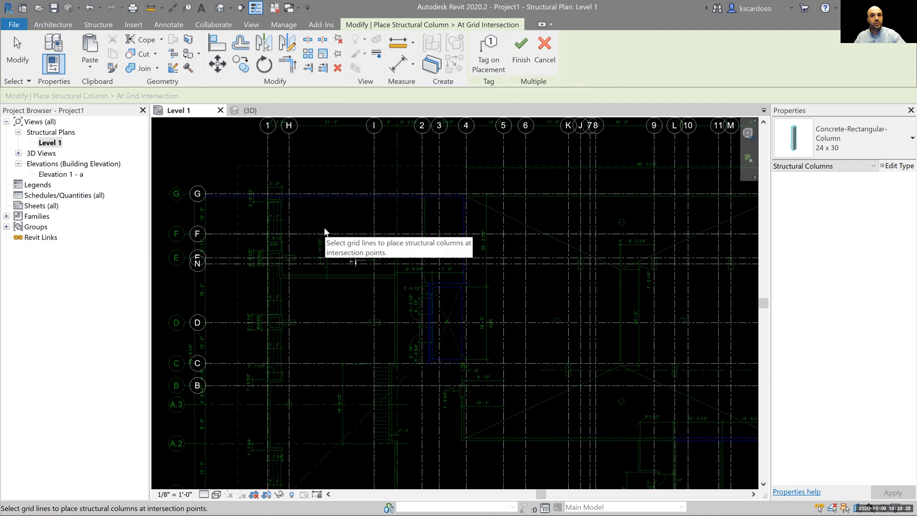
click(289, 146)
ctrl+click(376, 153)
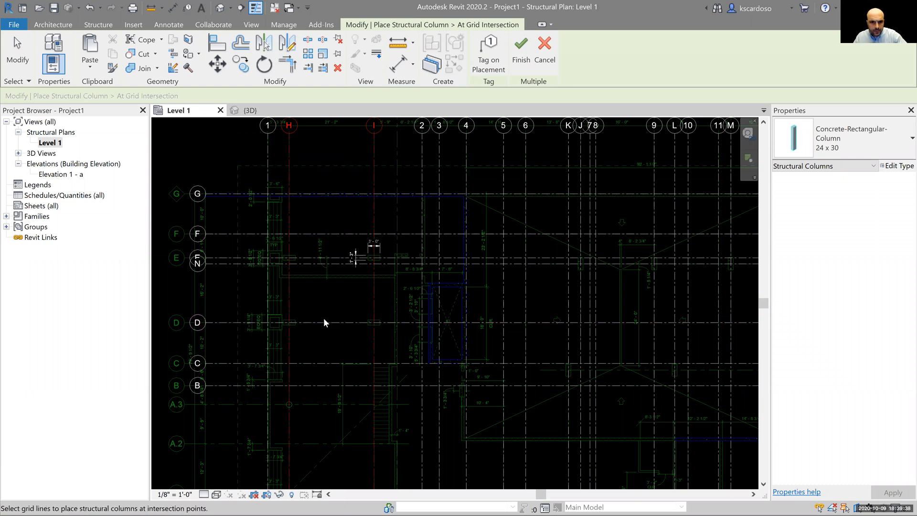
ctrl+click(226, 256)
scroll(293, 259, up, 4)
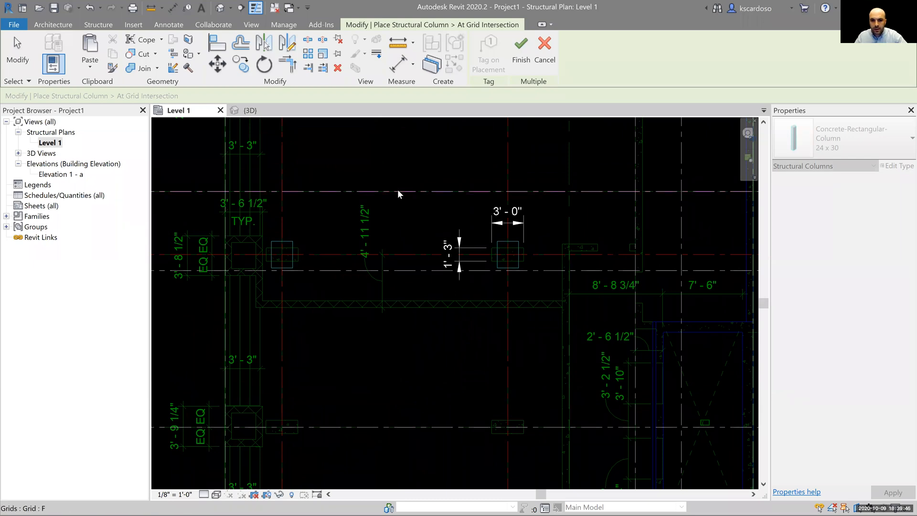
Add grid D to the selected grids so columns also go at its intersections with H and I
scroll(399, 195, down, 3)
scroll(382, 354, down, 1)
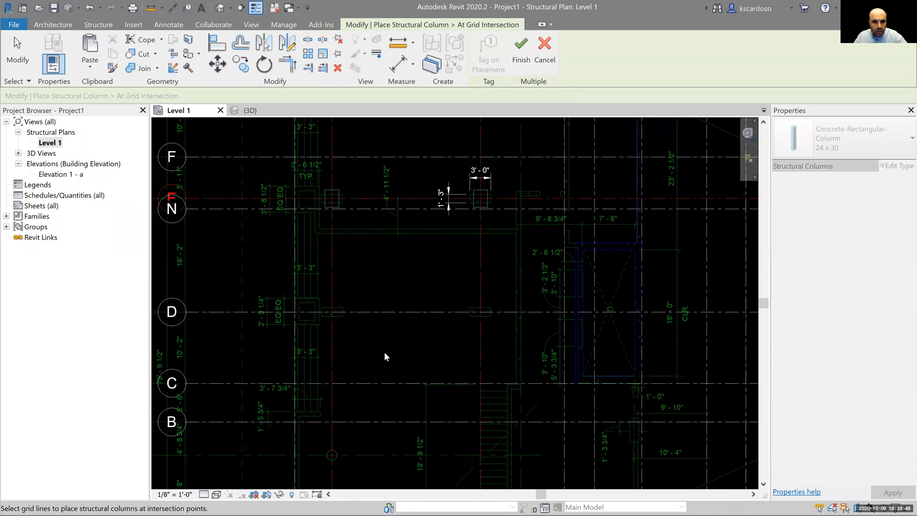
scroll(382, 352, up, 1)
middle_drag(383, 352, 423, 358)
ctrl+click(437, 309)
scroll(398, 256, down, 1)
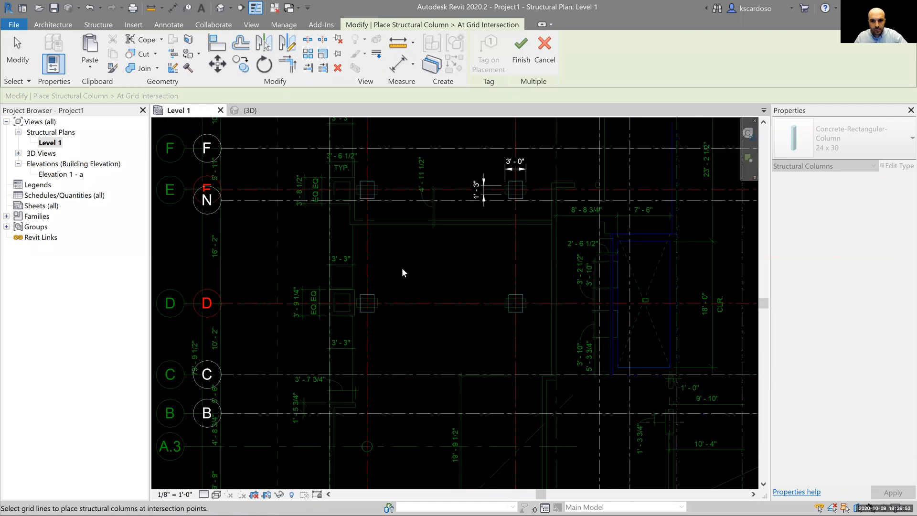
Rotate the previewed columns to lie horizontally like those in the floor plan, and finish the grid placement
scroll(485, 345, up, 1)
middle_drag(481, 360, 483, 389)
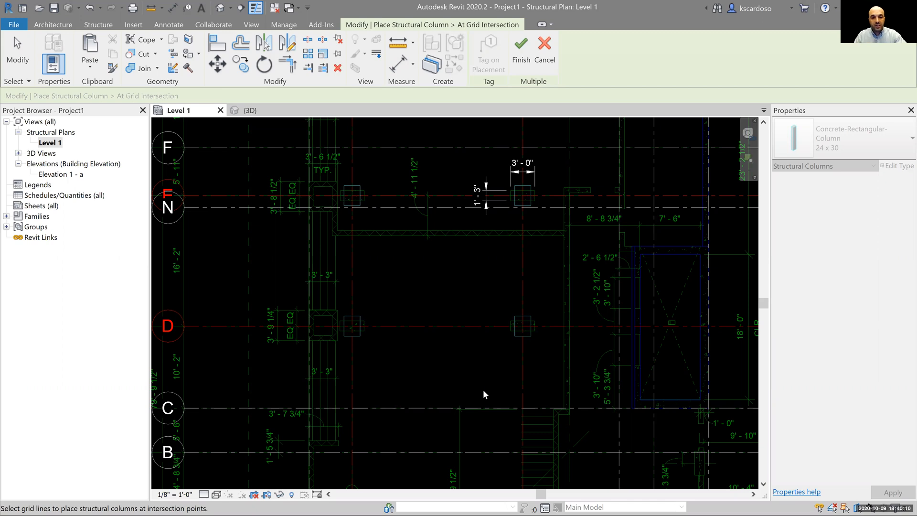
key(space)
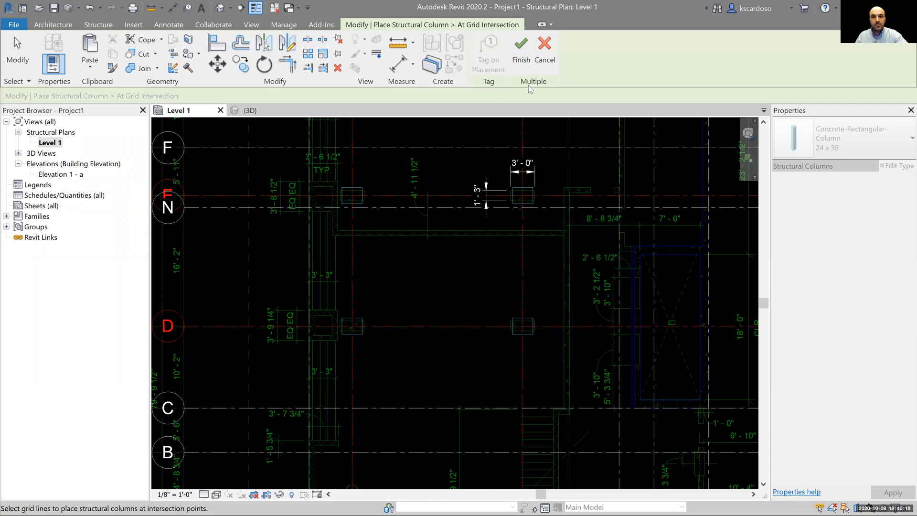
click(522, 56)
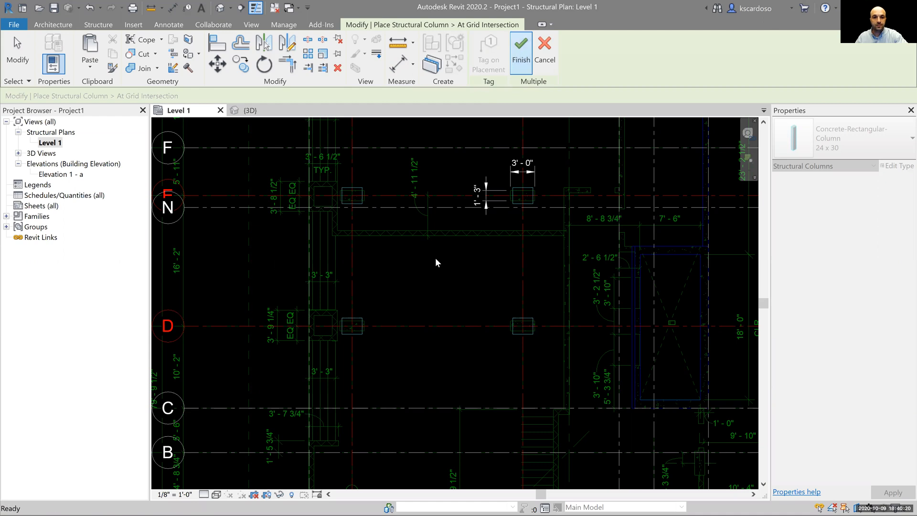
key(Escape)
Open the type properties of the column at grids D and I and rename its type to 15 x 36
middle_drag(459, 274, 440, 262)
scroll(344, 244, down, 1)
middle_drag(322, 251, 231, 251)
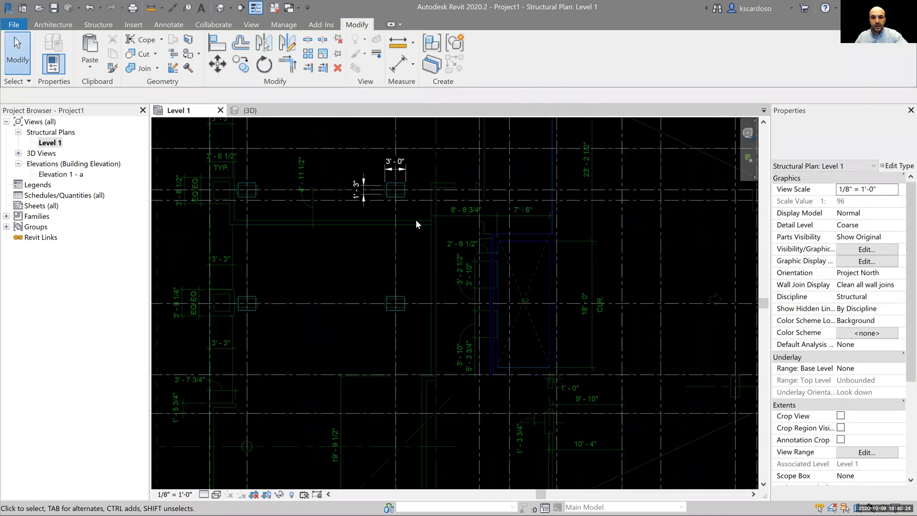
click(396, 302)
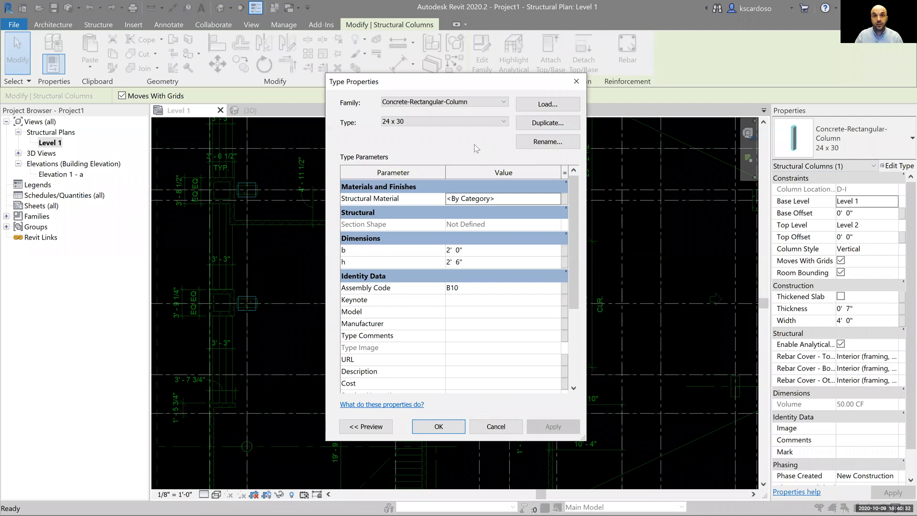
click(549, 142)
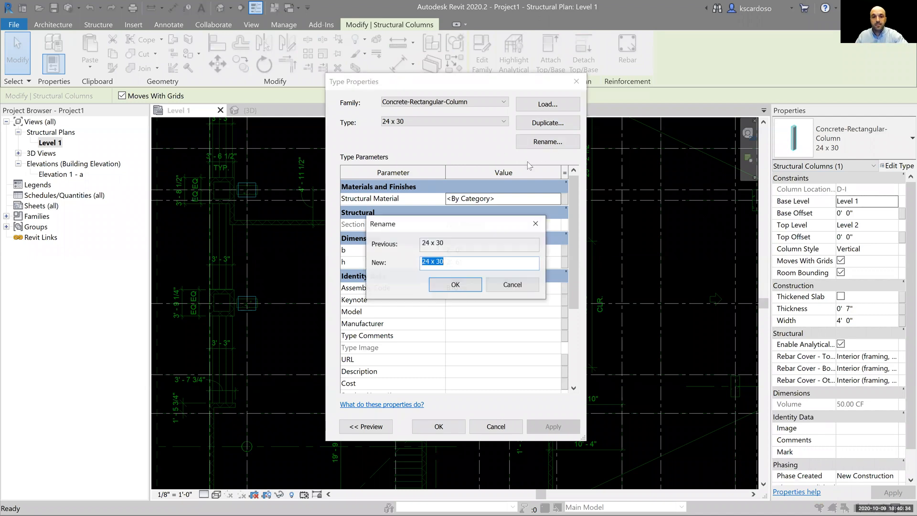
text(15 x 36)
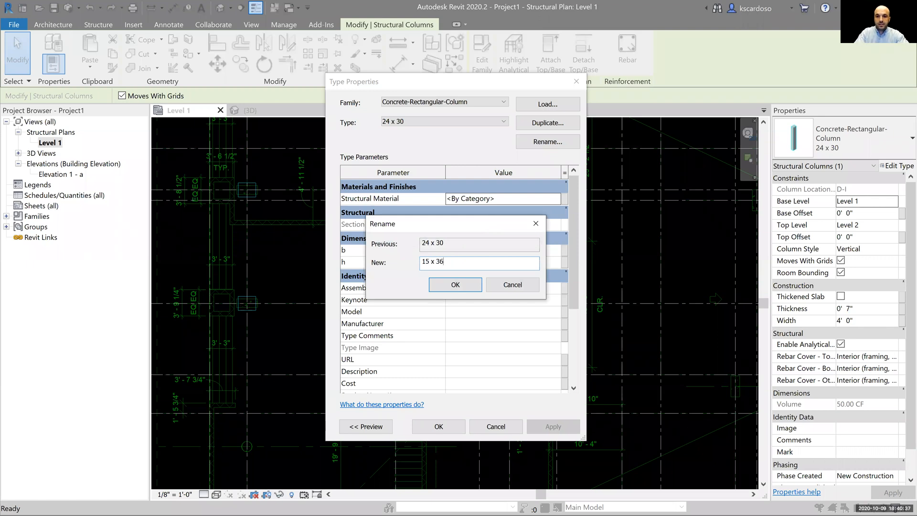
key(Return)
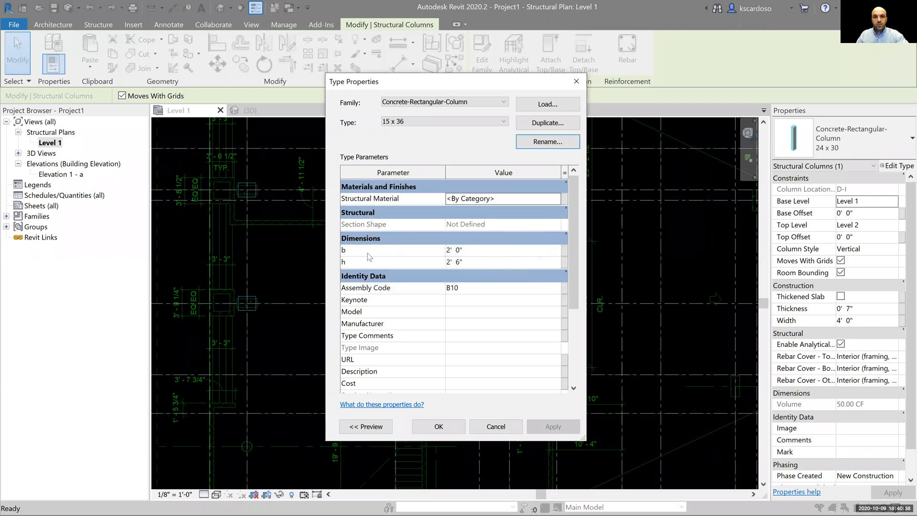
Set the column type's b dimension to 15" and h to 36", apply the change and deselect the column
click(490, 251)
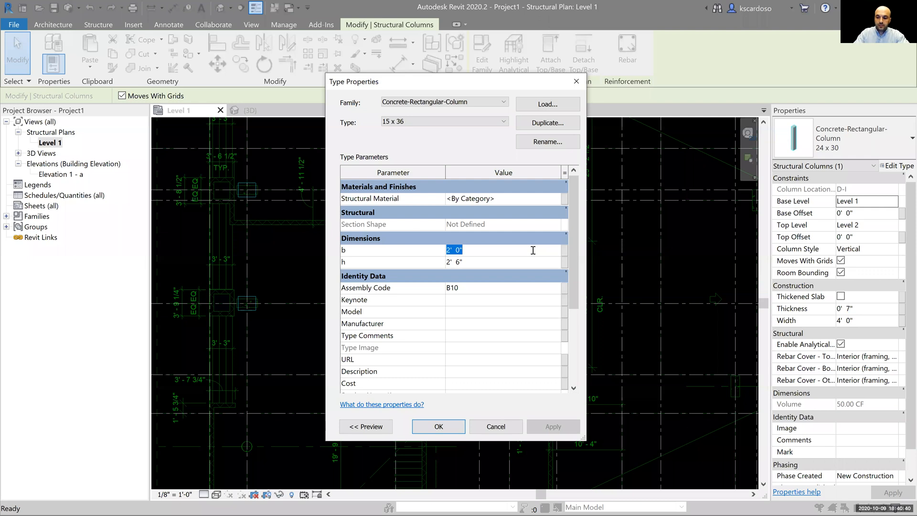
text(15")
key(Tab)
text(36")
key(Return)
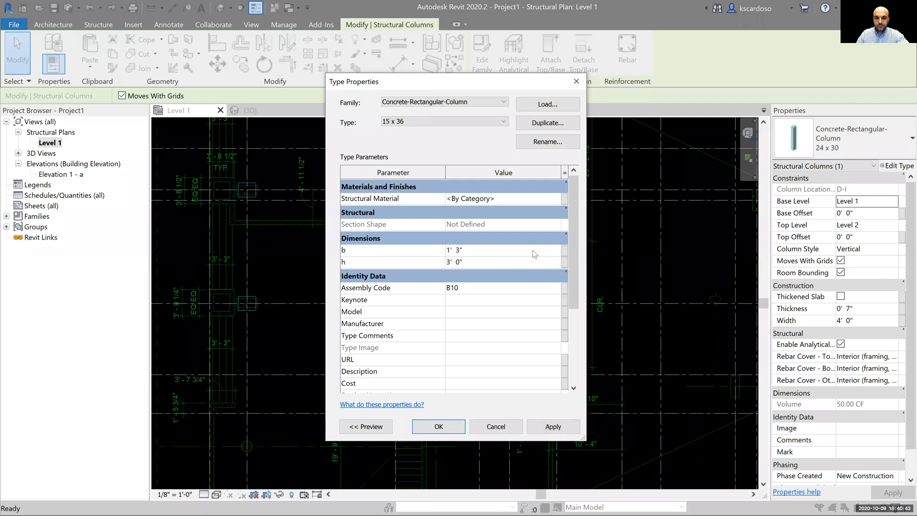
click(439, 426)
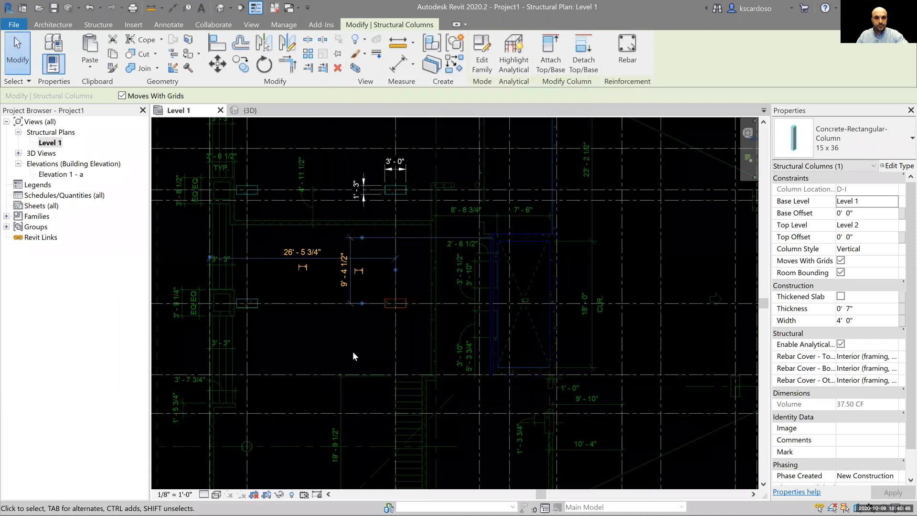
click(352, 351)
Examine the remaining column locations in the lower rooms and the central bay of the floor plan
scroll(356, 319, down, 1)
middle_drag(358, 322, 353, 181)
middle_drag(561, 399, 367, 391)
scroll(218, 316, down, 1)
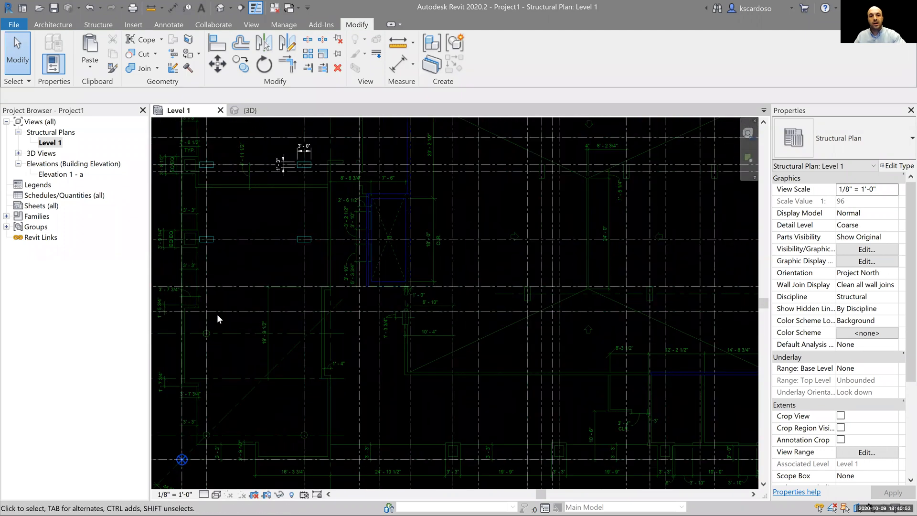
scroll(197, 191, down, 1)
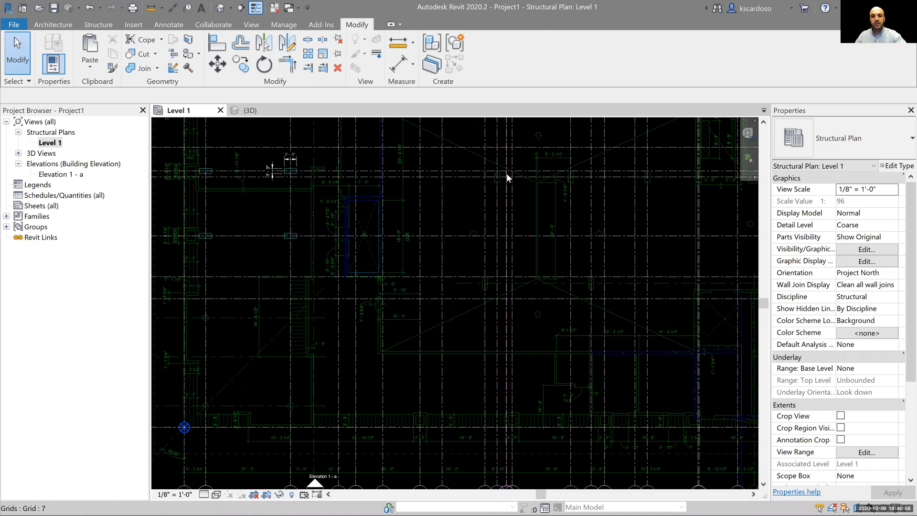
scroll(487, 182, up, 3)
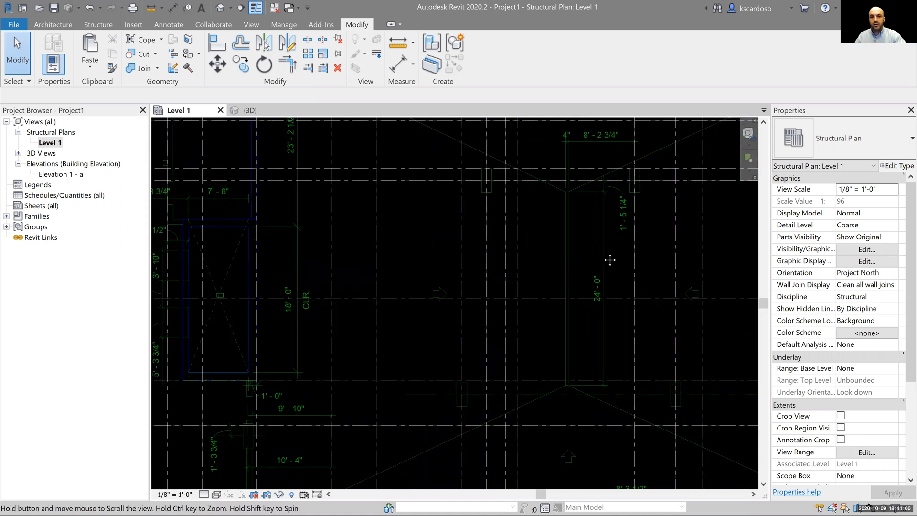
scroll(604, 253, down, 3)
scroll(585, 274, down, 1)
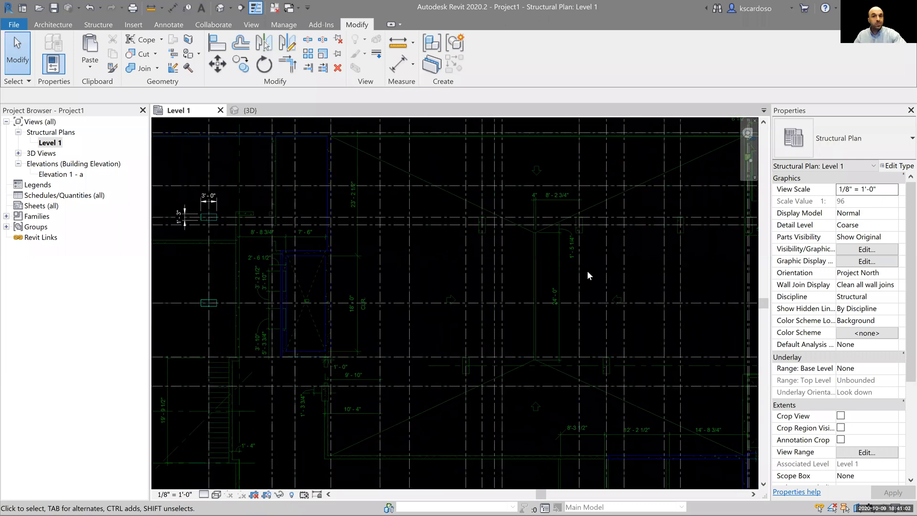
Create similar columns from the 15 x 36 column at grids E and I, using placement at grid intersections
click(212, 219)
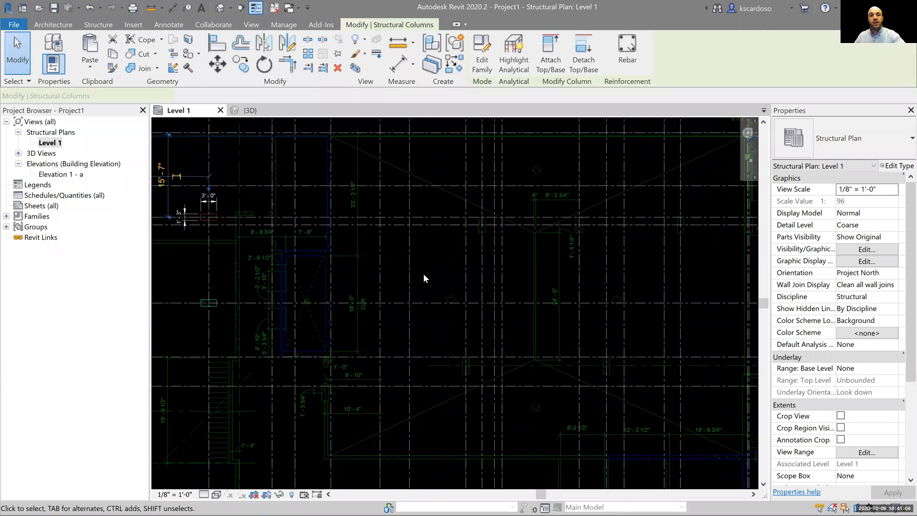
key(c)
key(s)
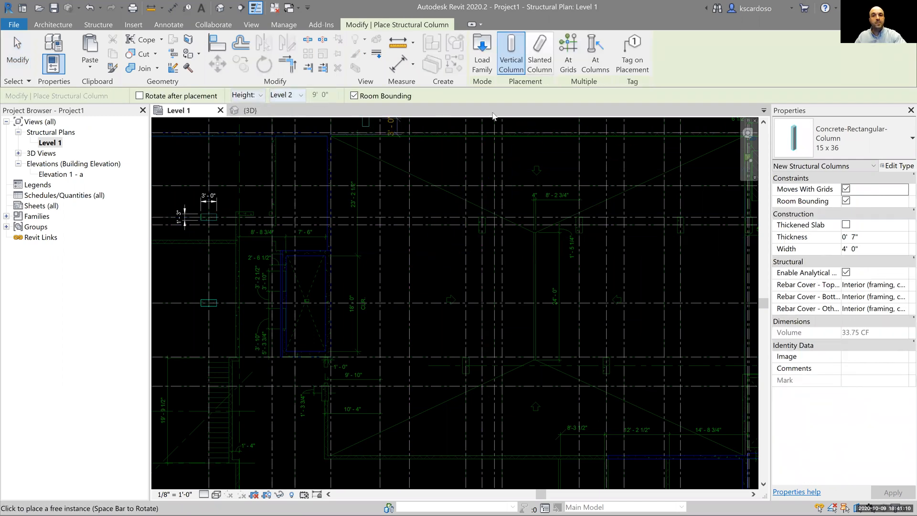
click(568, 60)
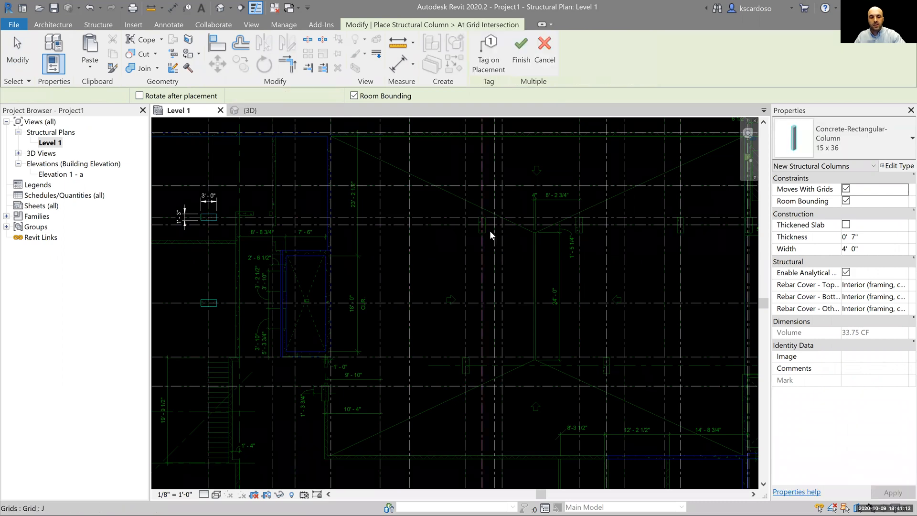
scroll(489, 231, up, 4)
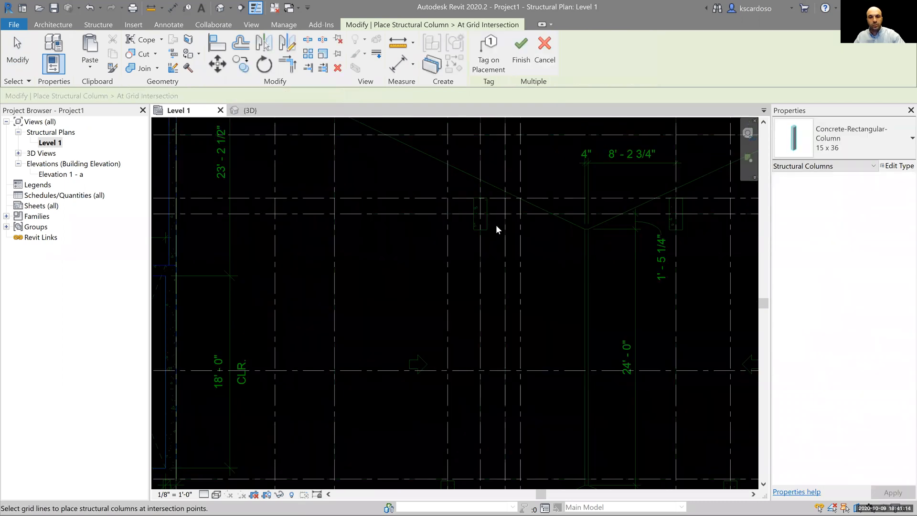
Place 15 x 36 columns where grid N crosses grids J and 9 in the central bay
click(495, 215)
ctrl+click(480, 248)
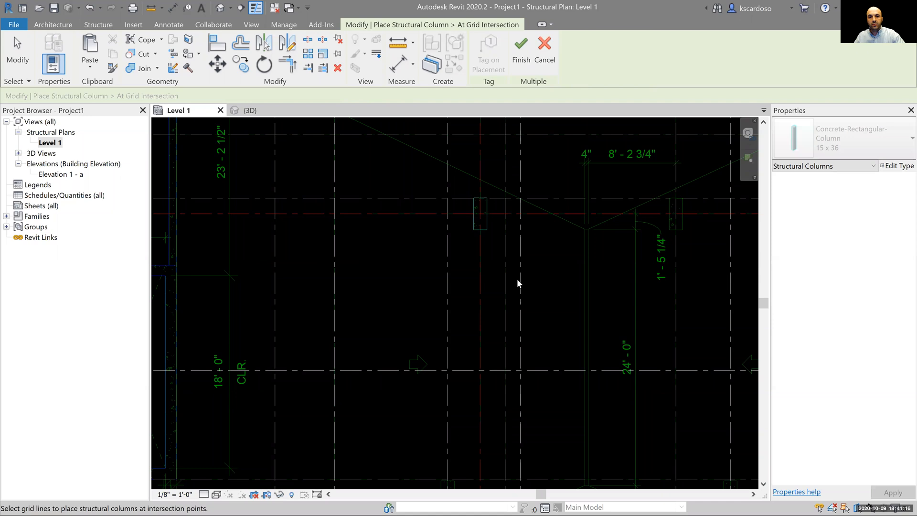
ctrl+click(676, 253)
middle_drag(696, 310, 566, 205)
scroll(567, 203, down, 3)
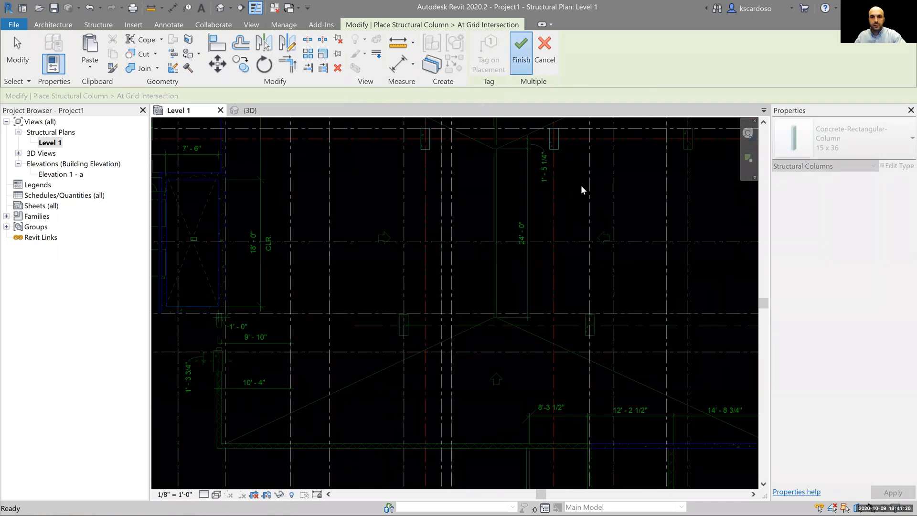
Finish the grid placement and copy the 15 x 36 column at grids N and 9 horizontally onto the next column outline to its east
middle_drag(660, 204, 497, 244)
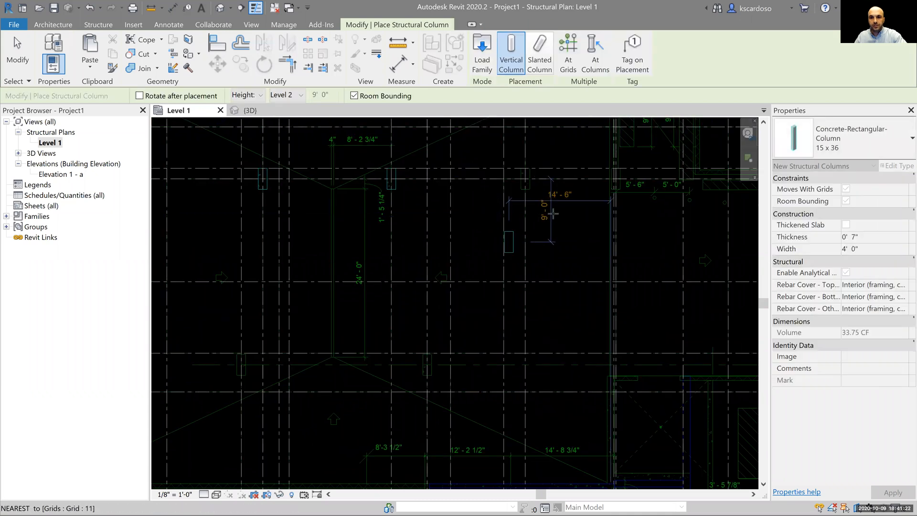
key(Escape)
scroll(532, 186, up, 2)
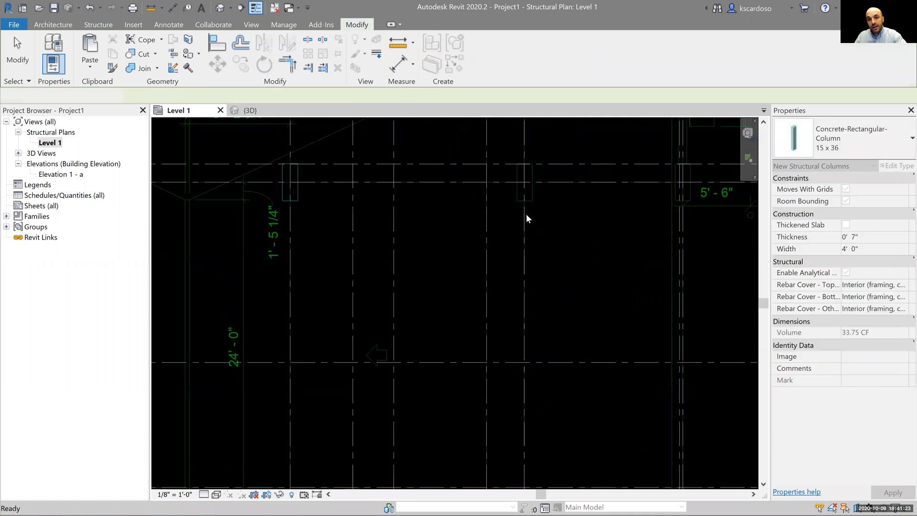
click(297, 199)
key(m)
key(v)
click(288, 266)
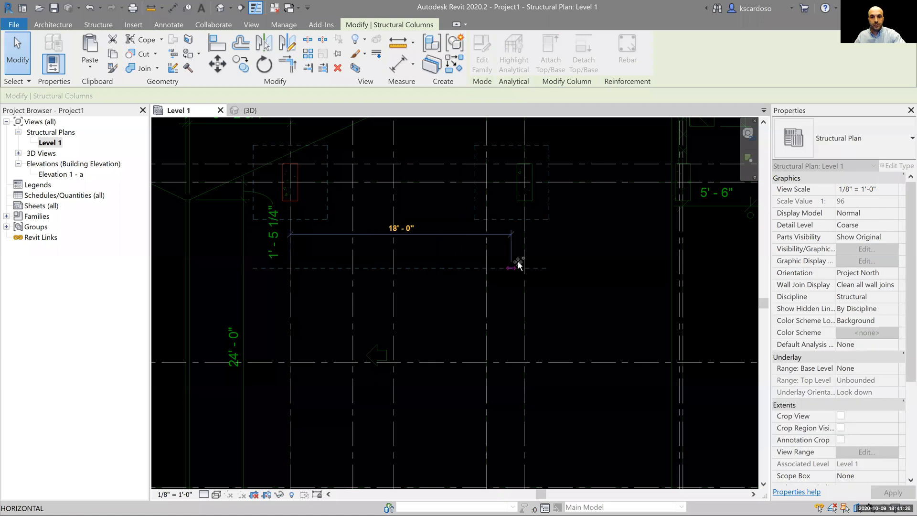
click(518, 265)
click(561, 266)
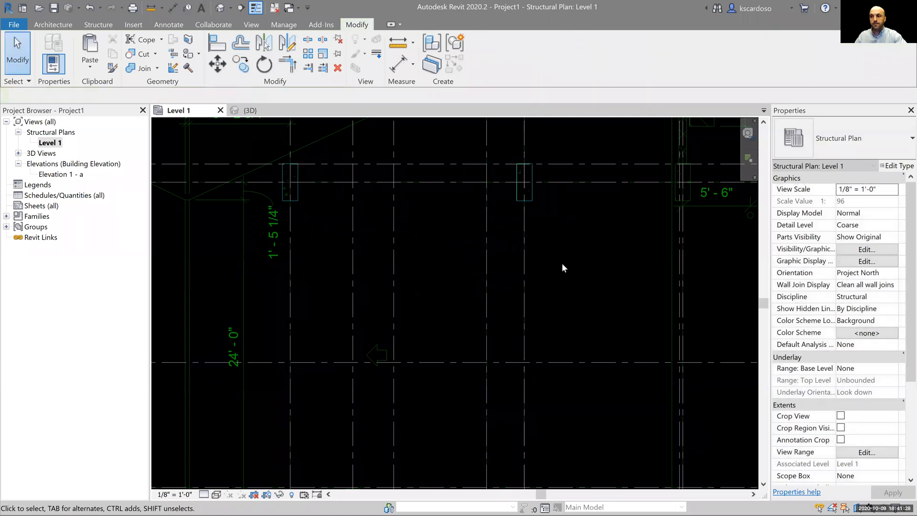
Examine the placed columns across the floor plan and the hollow pier outlines along the west wall between grids G and N
scroll(562, 265, down, 3)
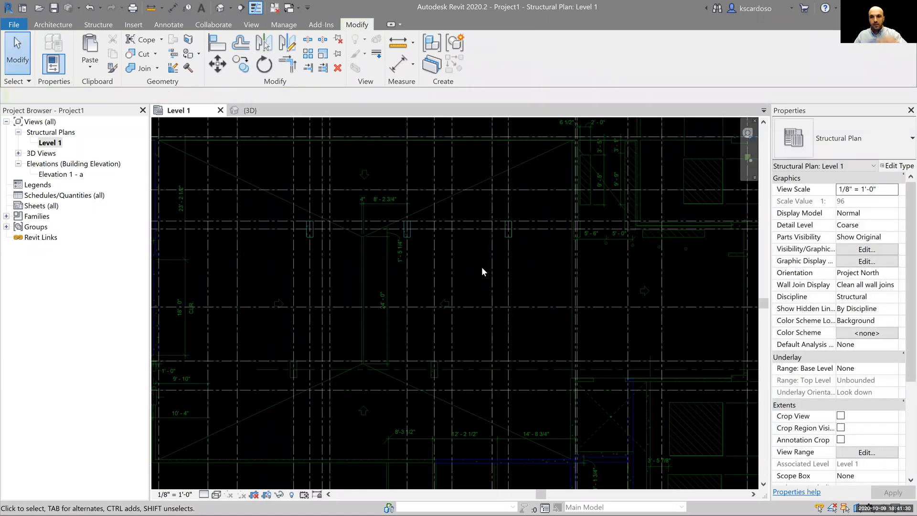
scroll(481, 267, down, 2)
middle_drag(480, 285, 490, 282)
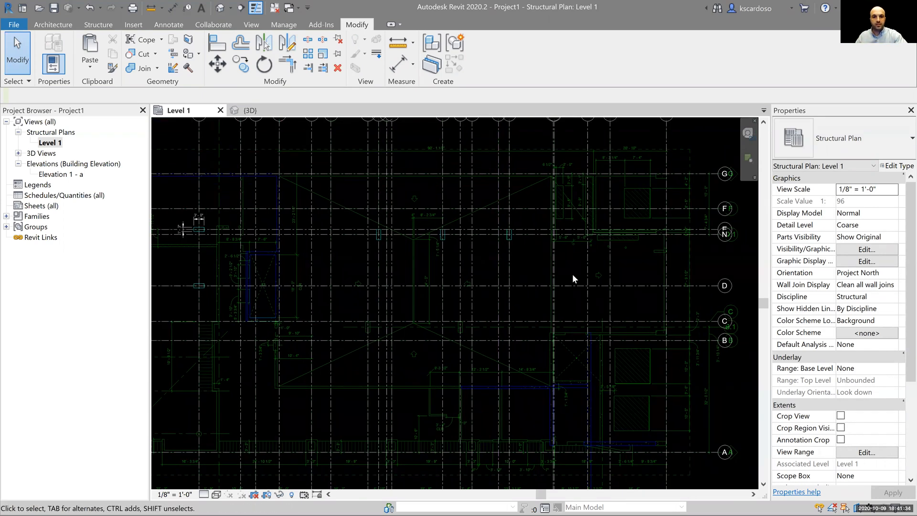
middle_drag(539, 284, 624, 273)
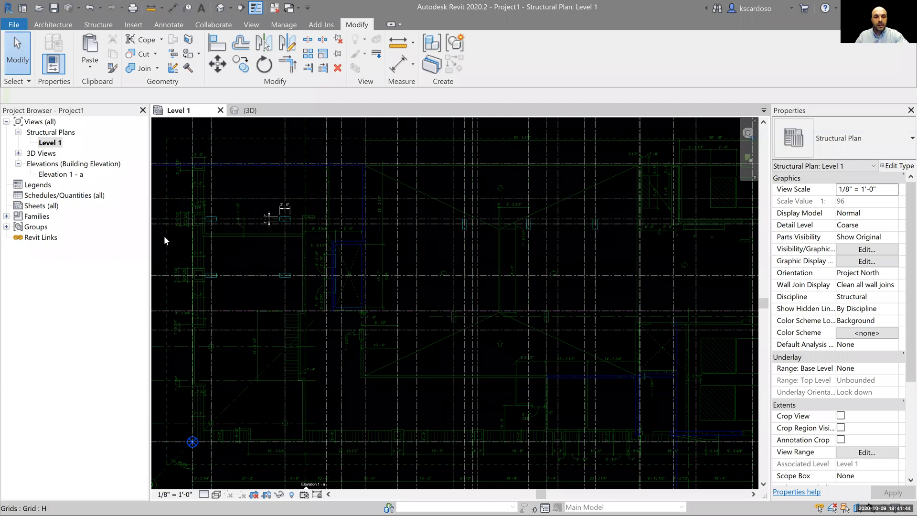
scroll(191, 181, up, 5)
middle_drag(304, 238, 437, 240)
middle_drag(305, 214, 311, 239)
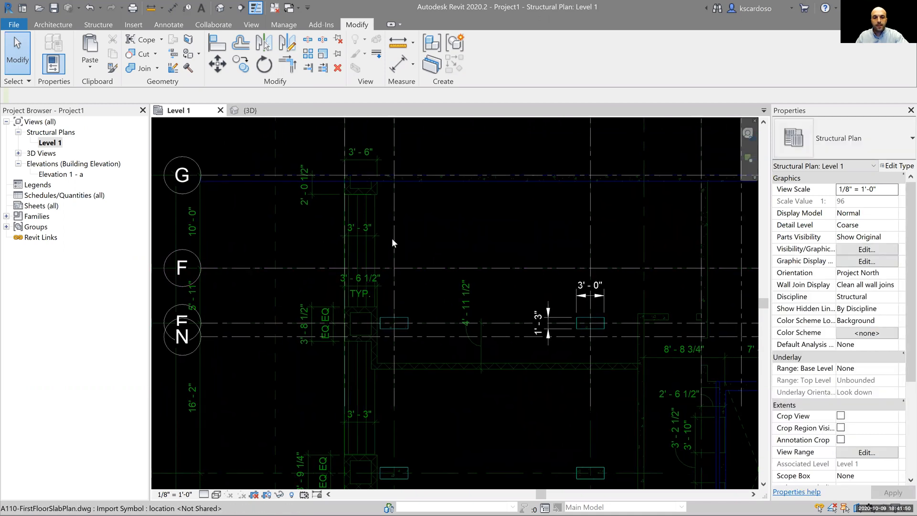
scroll(392, 242, up, 2)
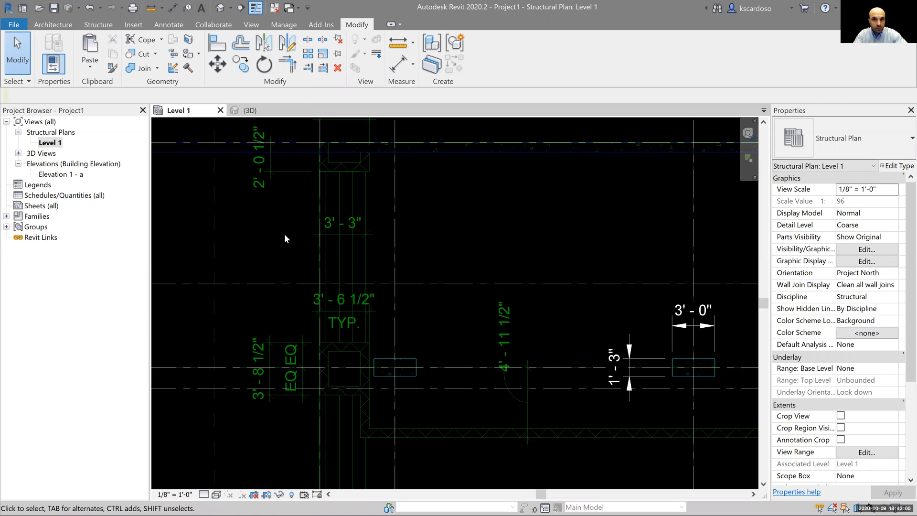
Turn on the imported A201-First Floor.dwg in the Level 1 plan's visibility overrides
key(v)
key(g)
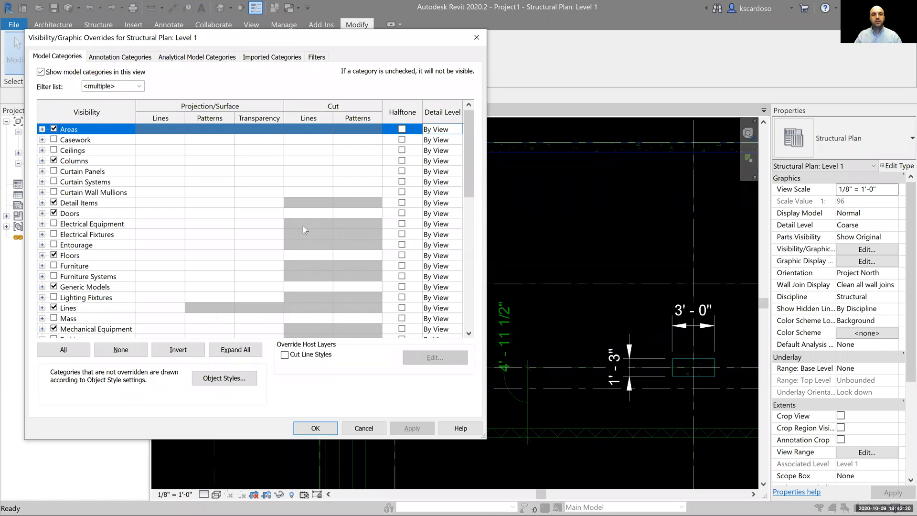
click(287, 58)
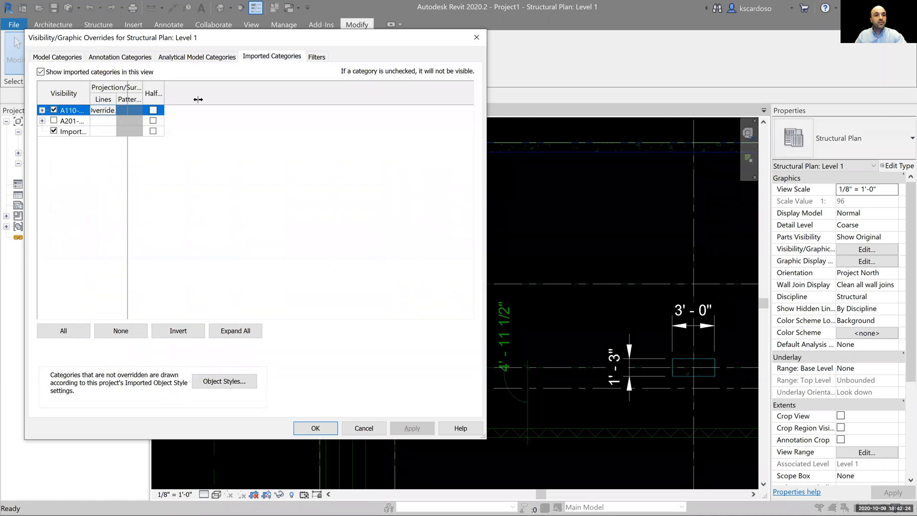
drag(198, 100, 198, 100)
click(107, 122)
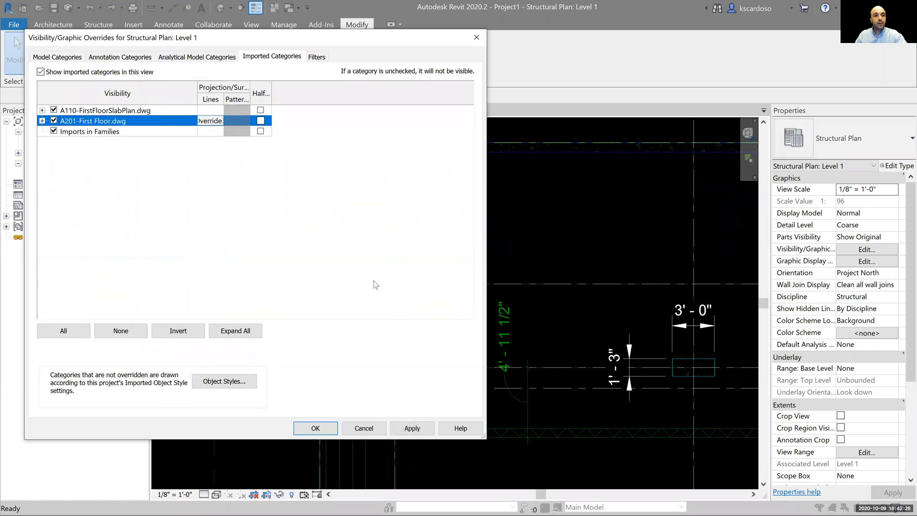
click(332, 428)
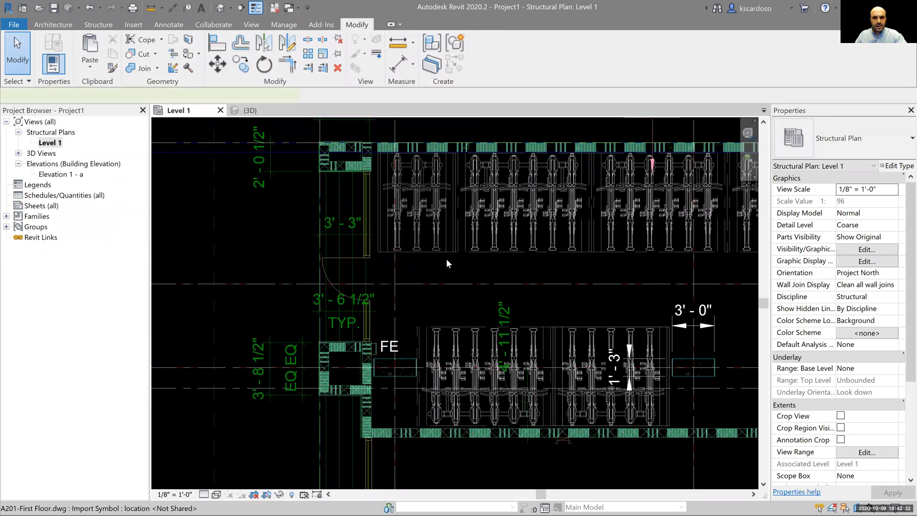
Temporarily isolate A201-First Floor.dwg to examine the masonry piers along the west wall, and restore the full view
click(430, 275)
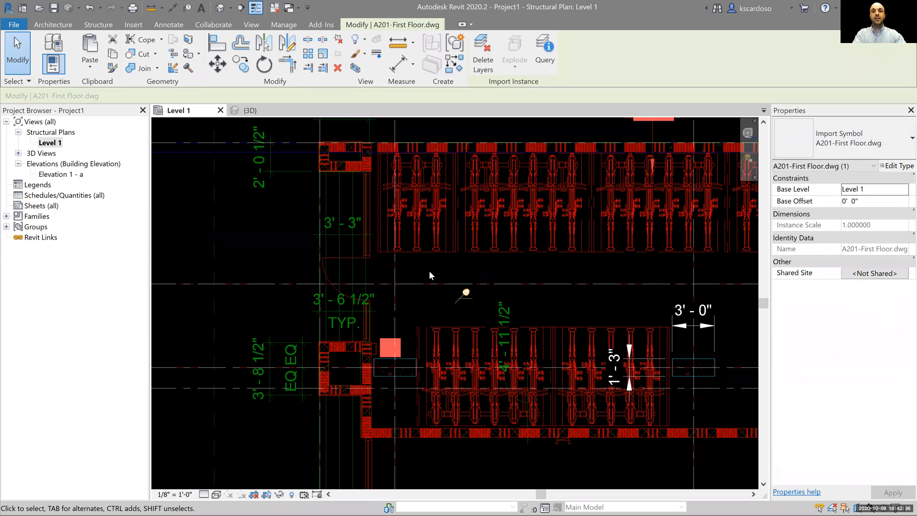
key(h)
key(i)
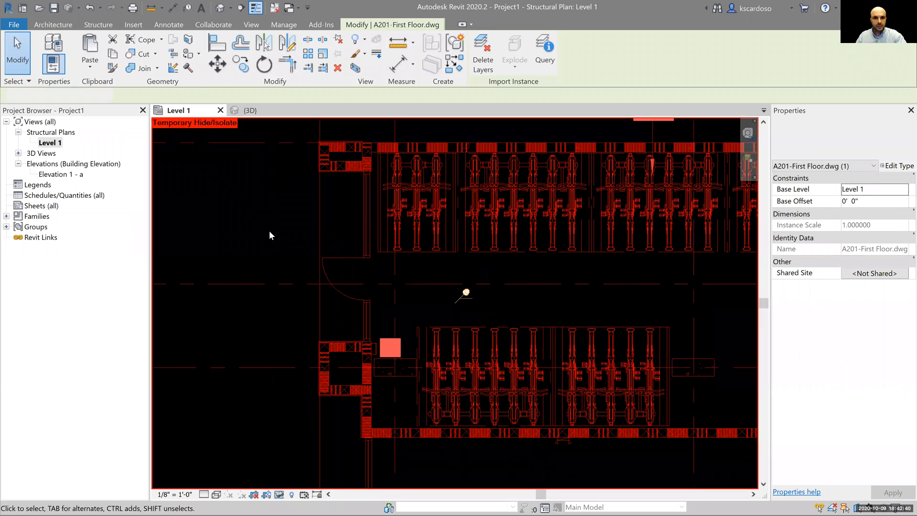
click(268, 230)
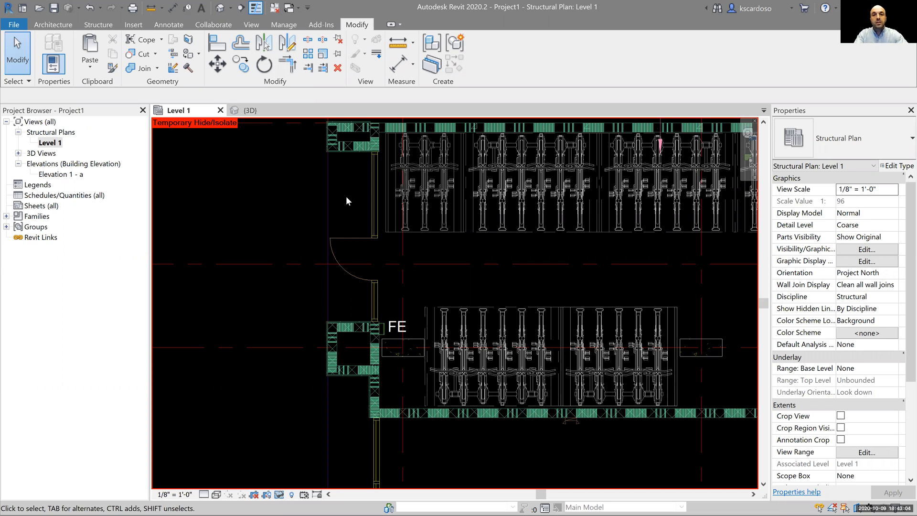
key(h)
key(r)
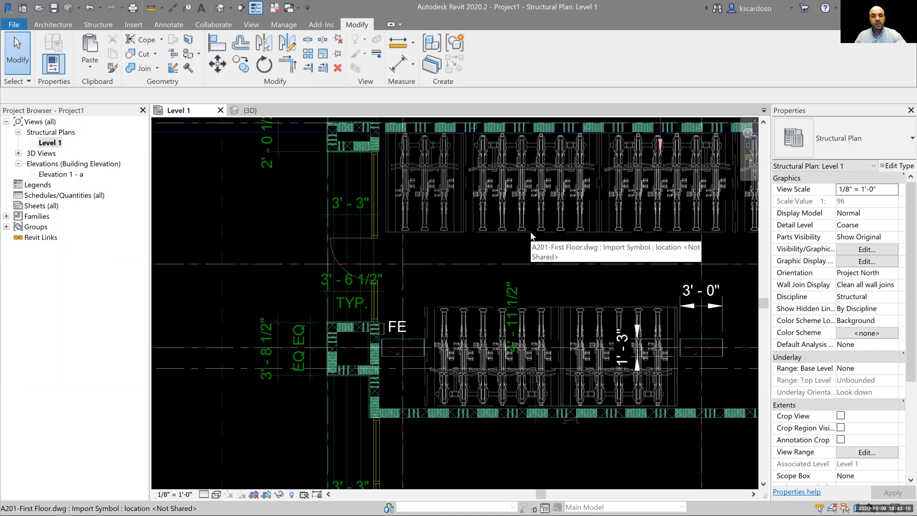
Hide the A201-First Floor.dwg category in the Level 1 plan
click(536, 251)
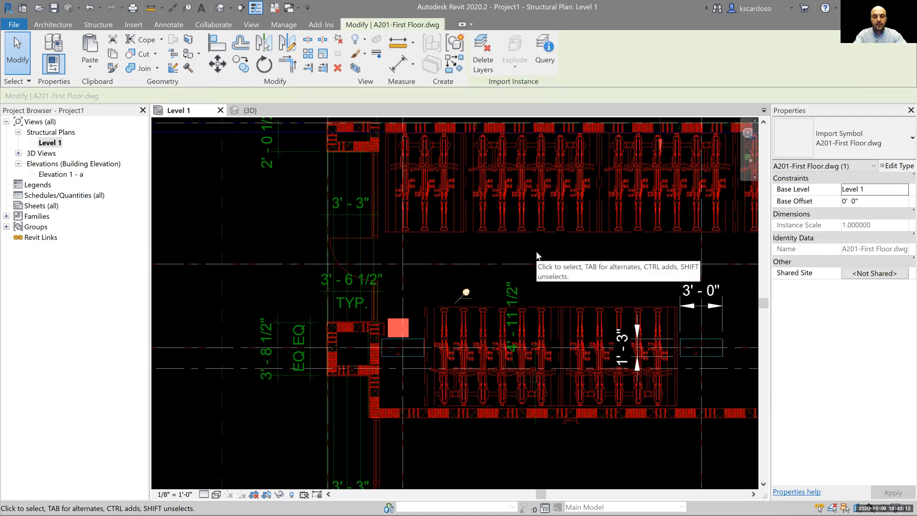
key(v)
key(h)
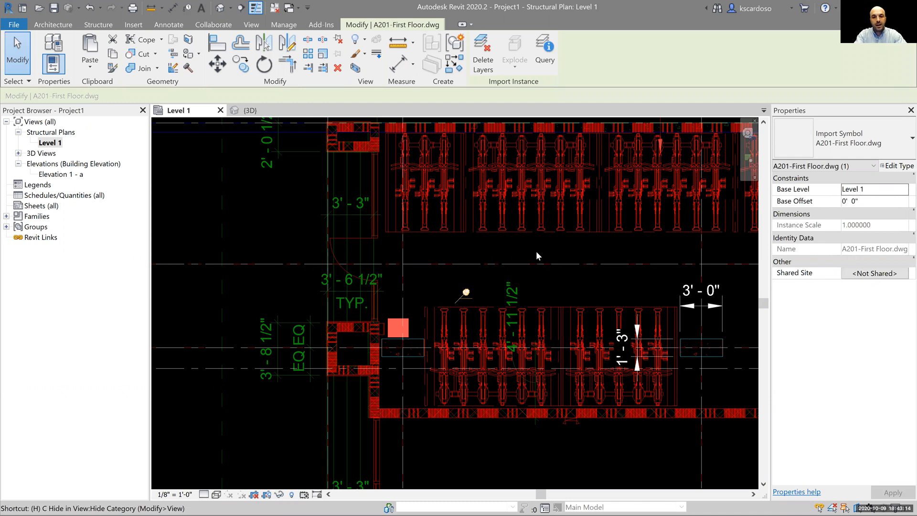
Examine the hollow pier outlines and wall dimensions along the west wall around grids E, D and C
scroll(342, 173, down, 3)
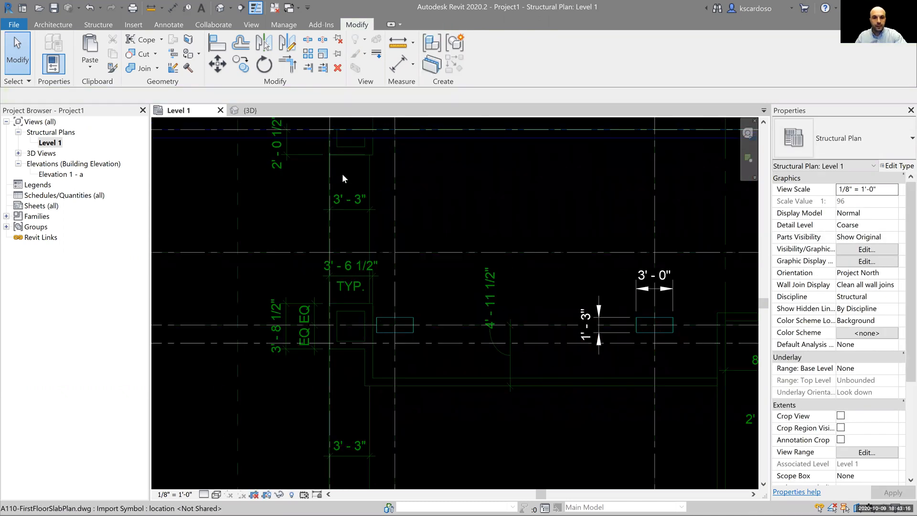
middle_drag(510, 400, 514, 137)
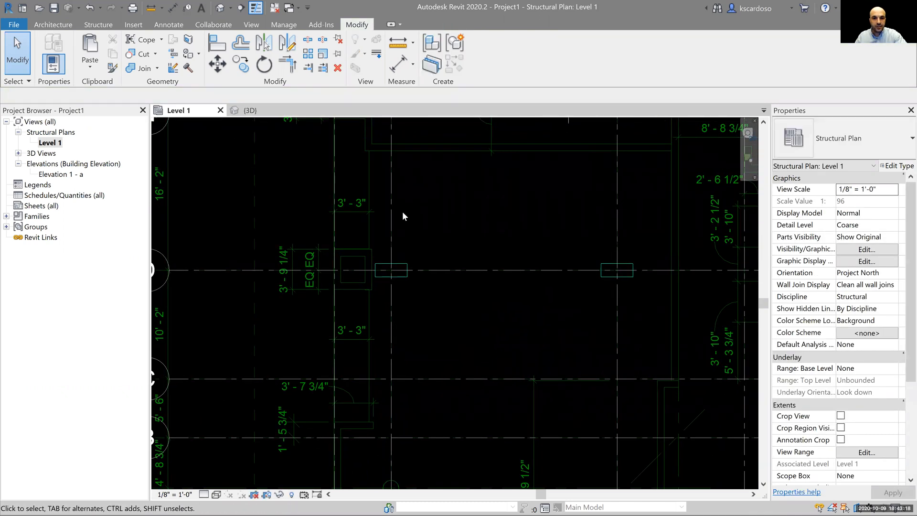
scroll(403, 211, up, 1)
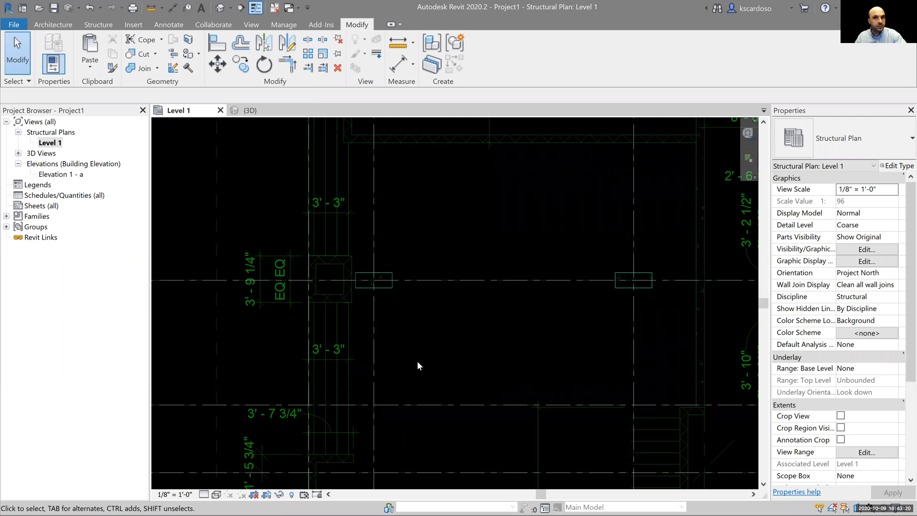
scroll(417, 362, down, 1)
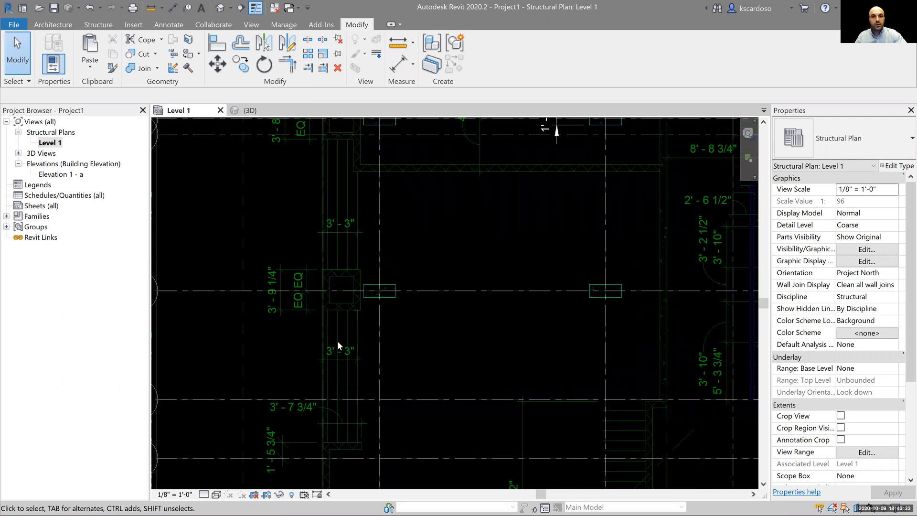
scroll(499, 250, down, 1)
middle_drag(499, 251, 449, 276)
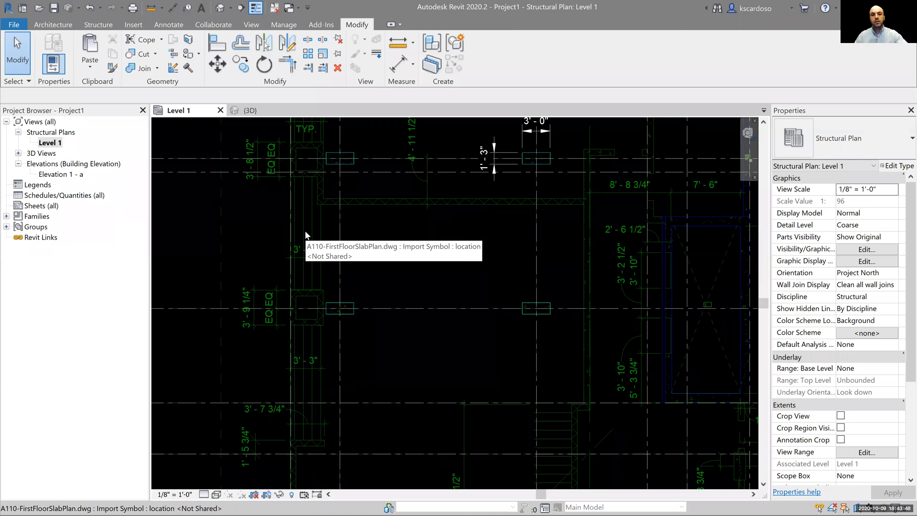
middle_drag(265, 247, 267, 327)
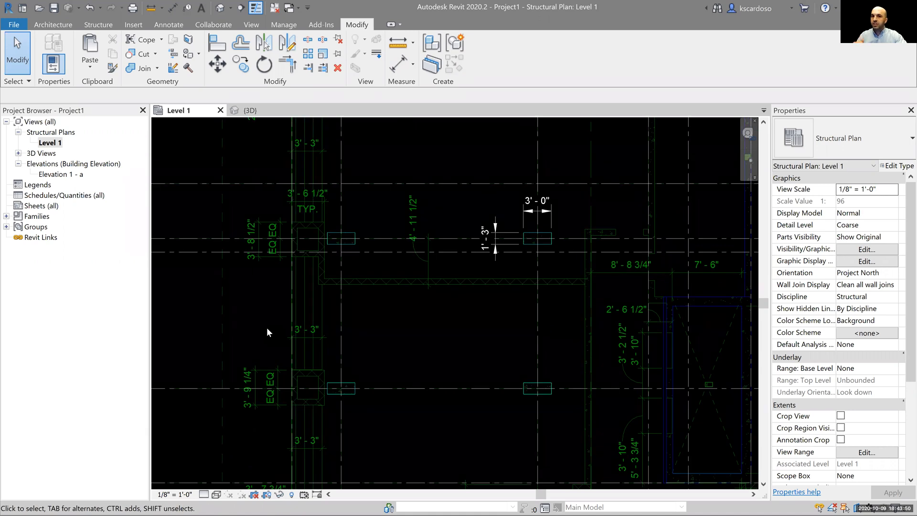
Draw a vertical detail line upward from grid G, aligned with the inner left edge of the corner pier outline
middle_drag(212, 156, 238, 289)
scroll(305, 265, up, 5)
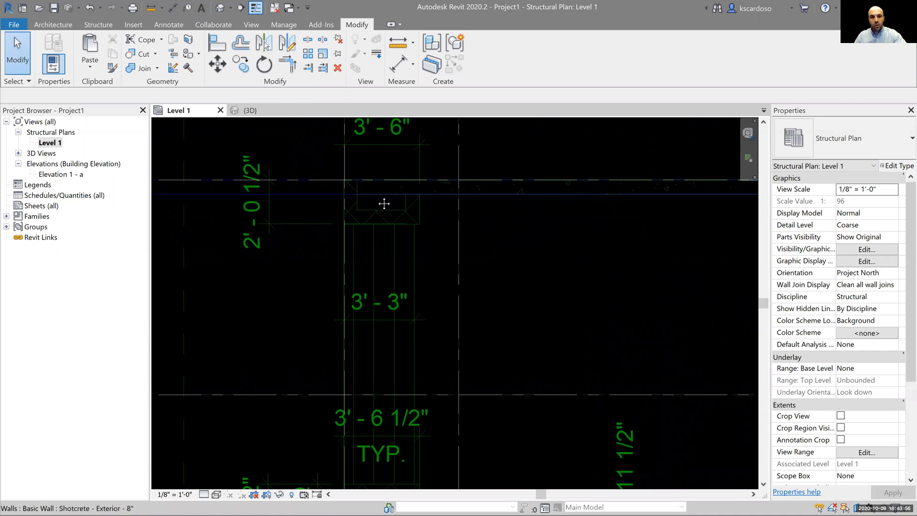
scroll(367, 200, up, 2)
middle_drag(374, 177, 360, 233)
key(d)
key(l)
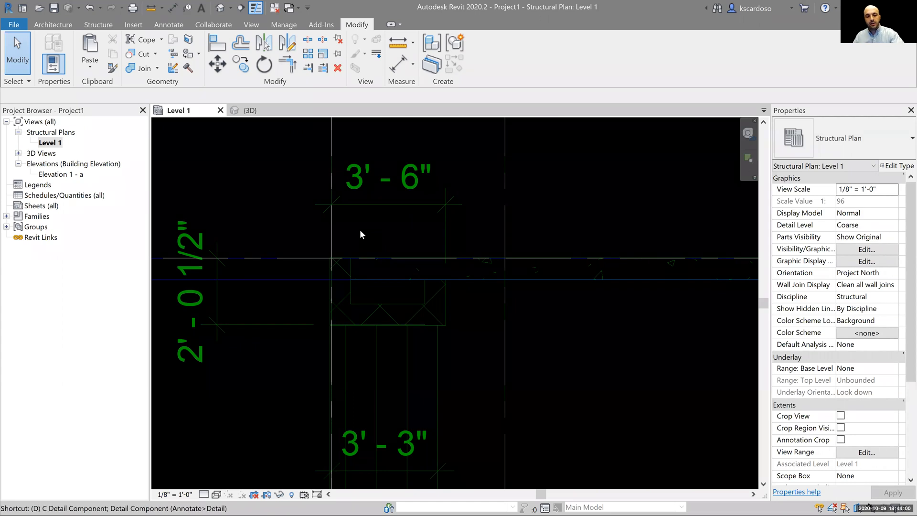
click(351, 258)
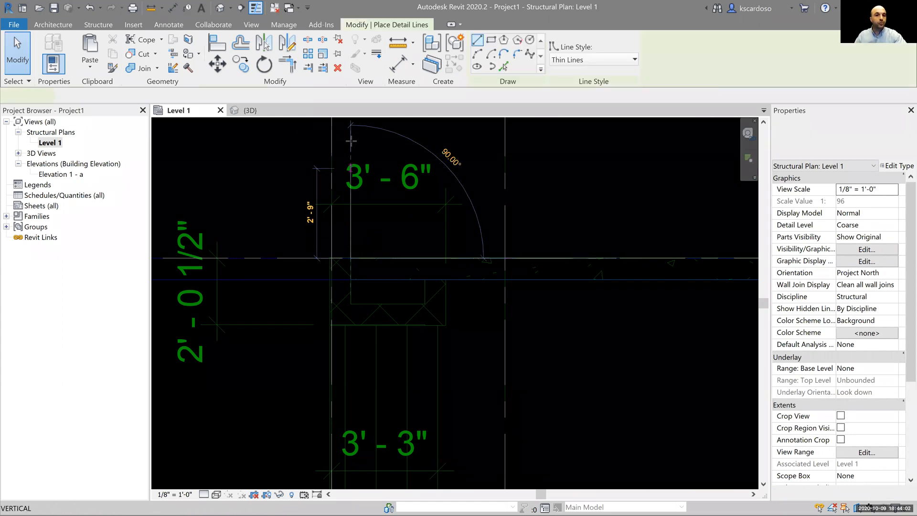
click(351, 136)
key(Escape)
key(Escape)
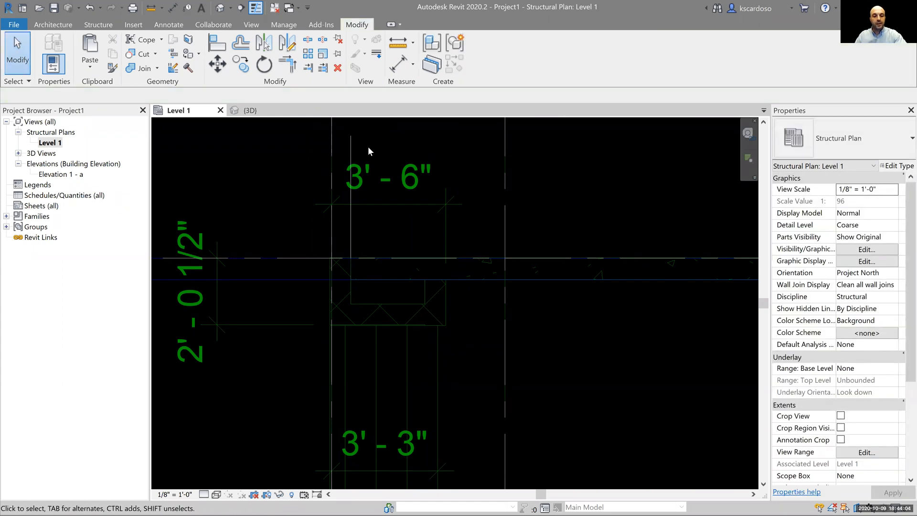
Trim the shotcrete exterior wall along grid G back to the detail line at the corner pier, and delete the line
key(t)
key(r)
middle_drag(432, 152, 432, 151)
key(Escape)
click(351, 139)
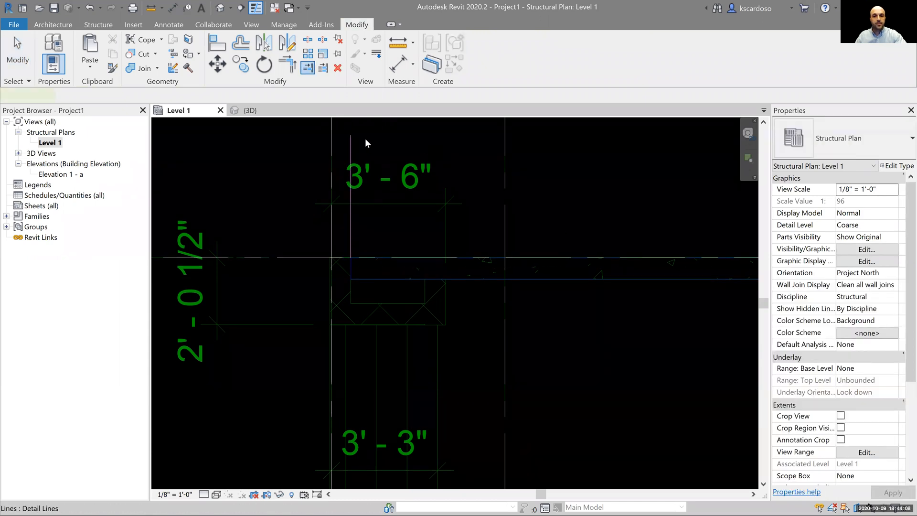
key(Delete)
Start a structural floor on Level 1 and add a boundary line along the shotcrete exterior wall beside grid G
scroll(261, 148, down, 5)
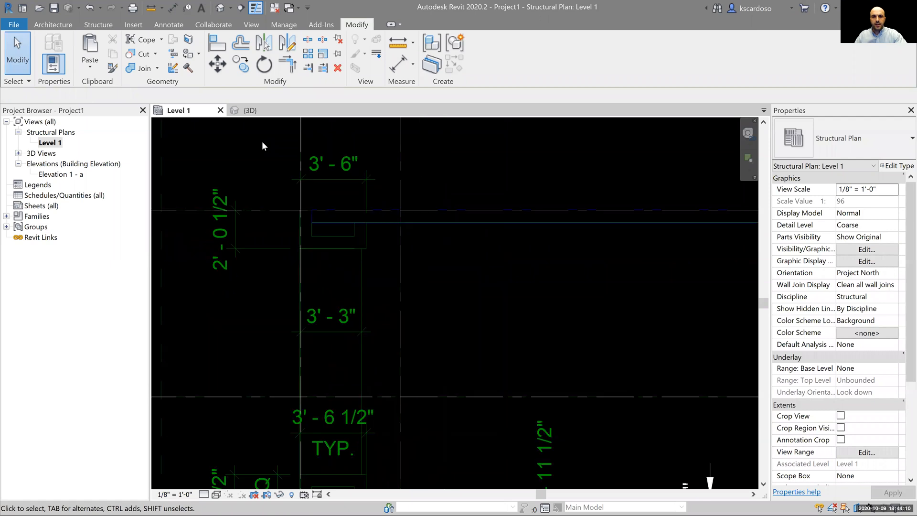
middle_drag(423, 248, 431, 218)
scroll(392, 233, down, 3)
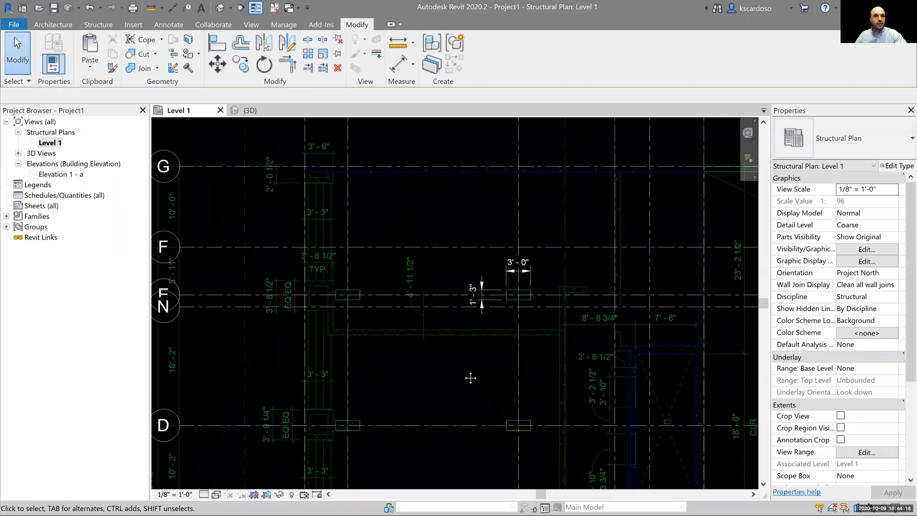
middle_drag(470, 378, 460, 374)
scroll(322, 270, up, 4)
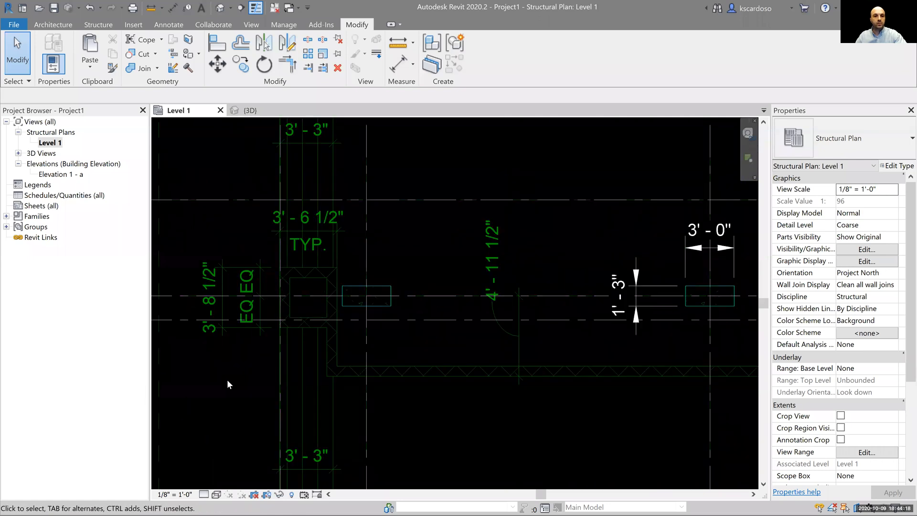
scroll(228, 380, down, 2)
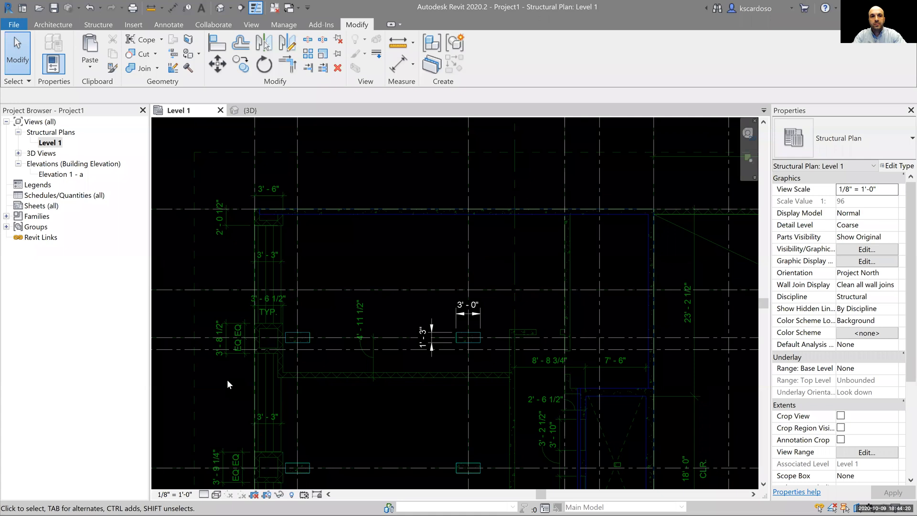
click(93, 26)
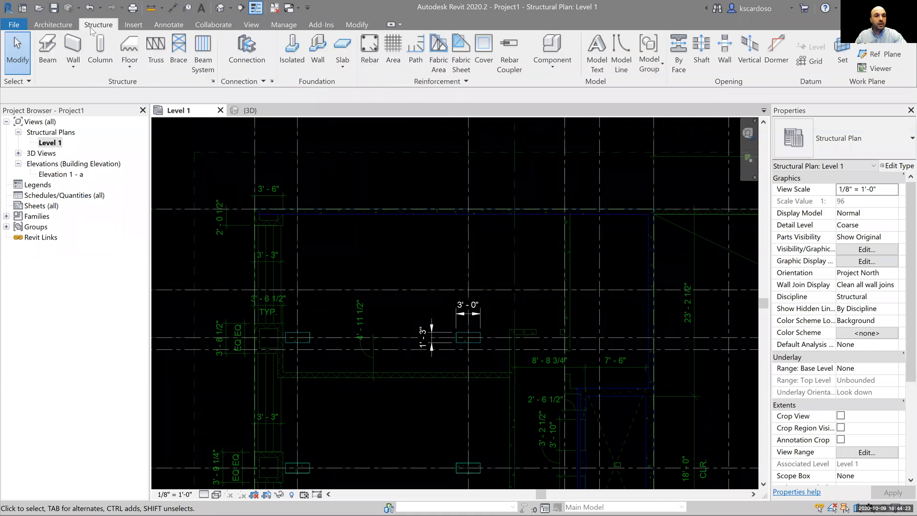
click(129, 71)
click(107, 89)
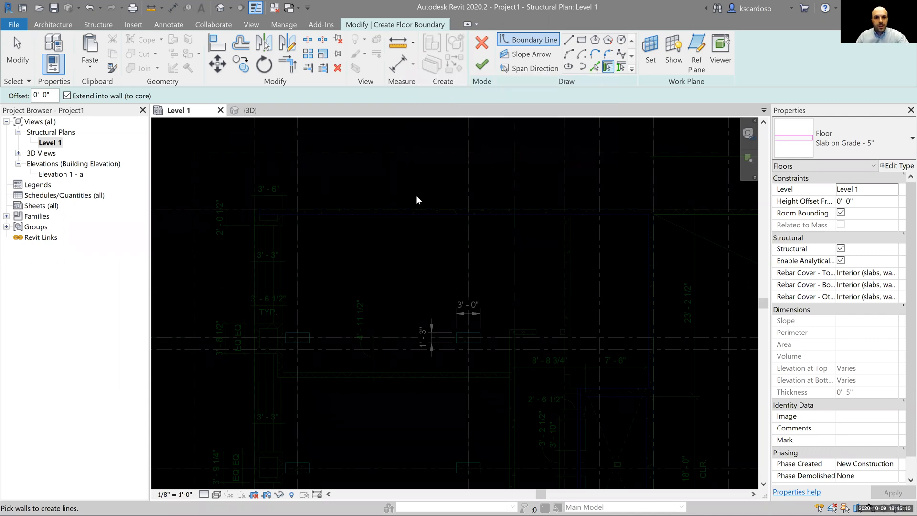
scroll(305, 234, up, 2)
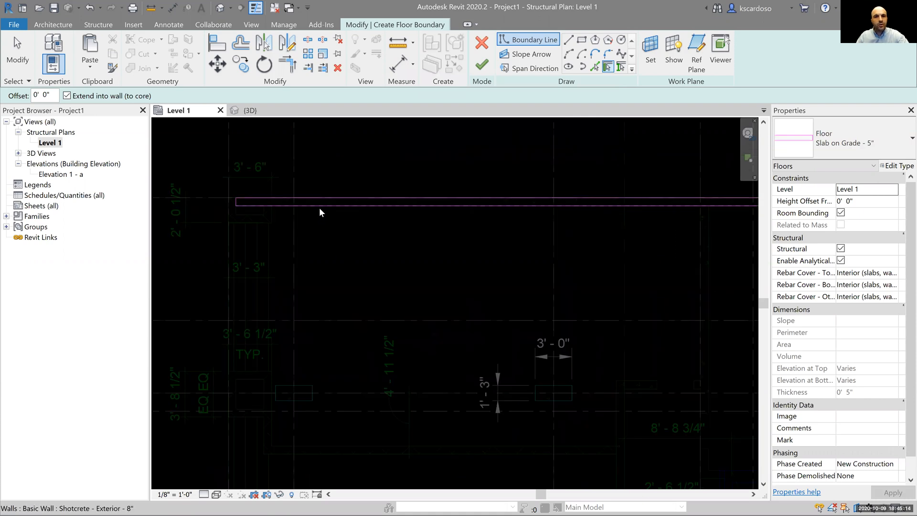
click(320, 211)
scroll(331, 237, down, 2)
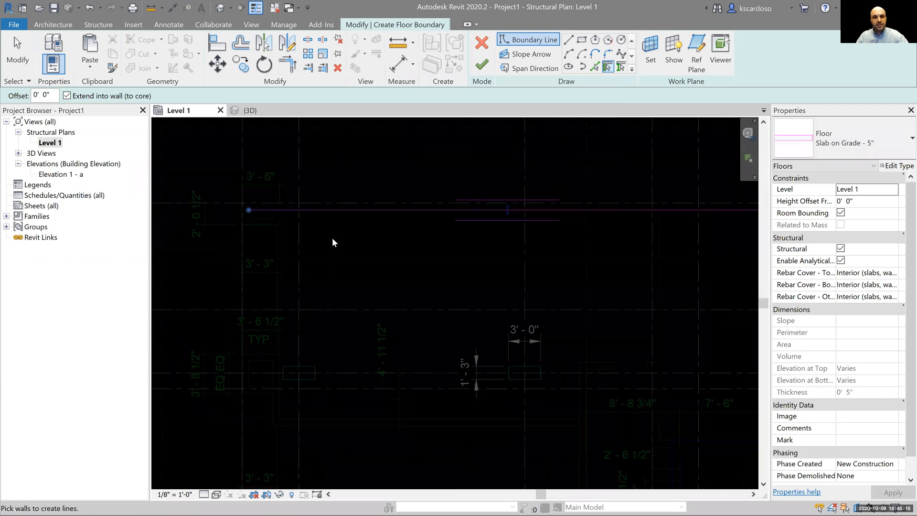
Add floor boundary lines along grid 4 and grid G using Pick Lines
middle_drag(495, 256, 348, 188)
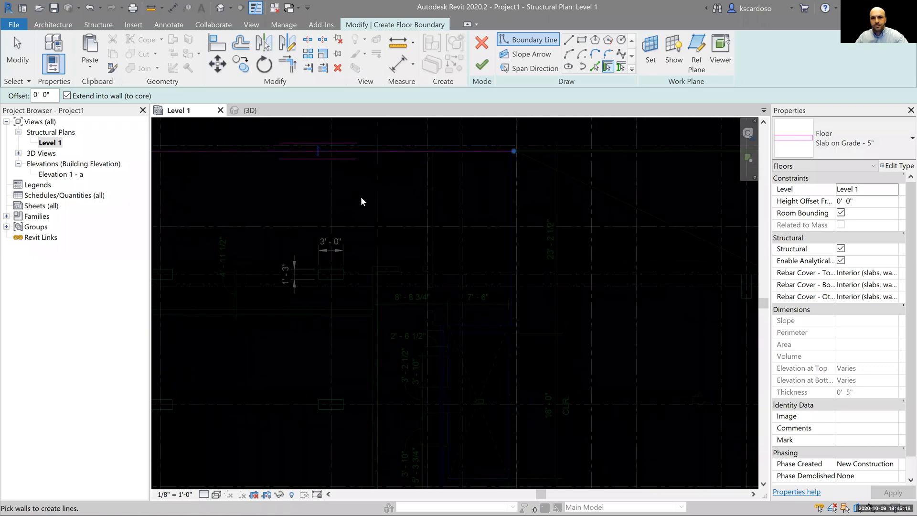
middle_drag(473, 206, 453, 203)
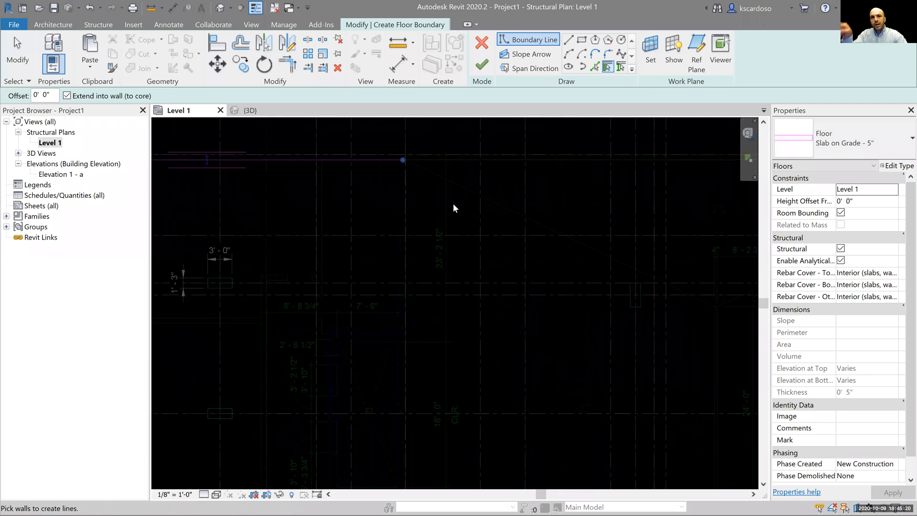
scroll(440, 182, up, 3)
scroll(414, 201, up, 2)
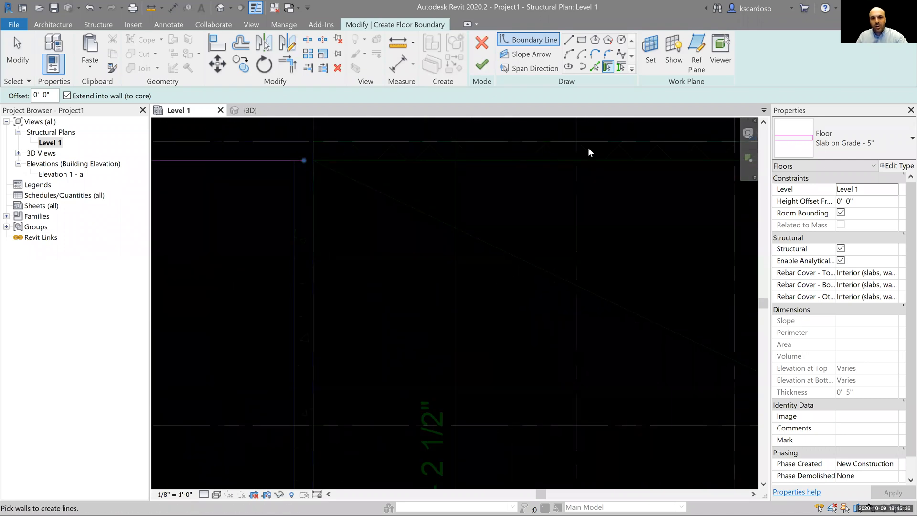
middle_drag(449, 185, 438, 216)
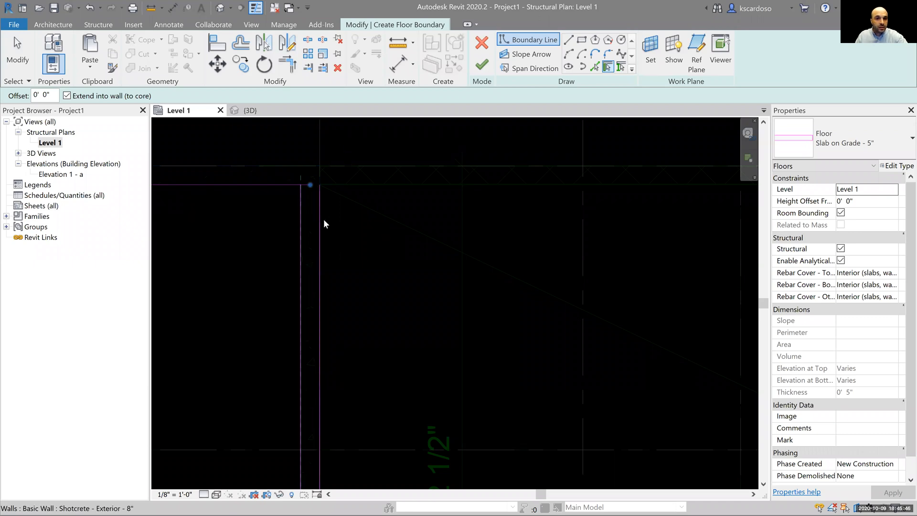
click(595, 67)
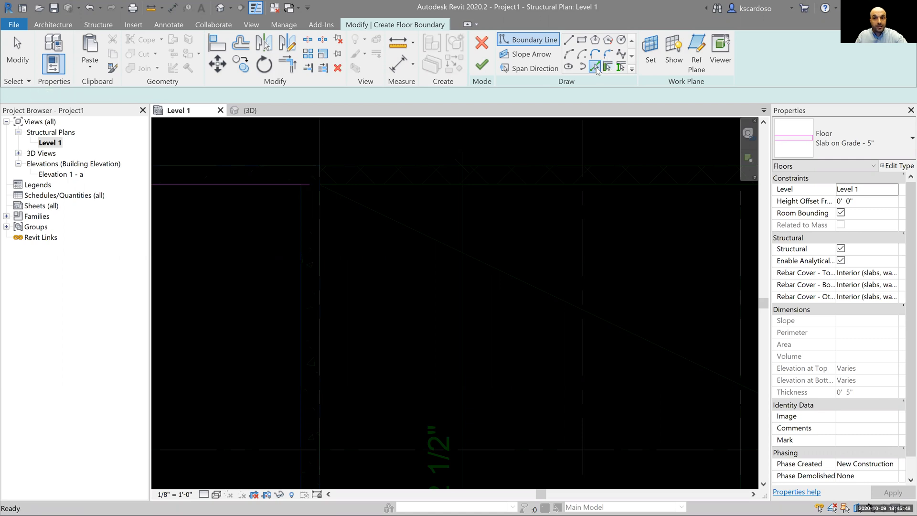
click(326, 148)
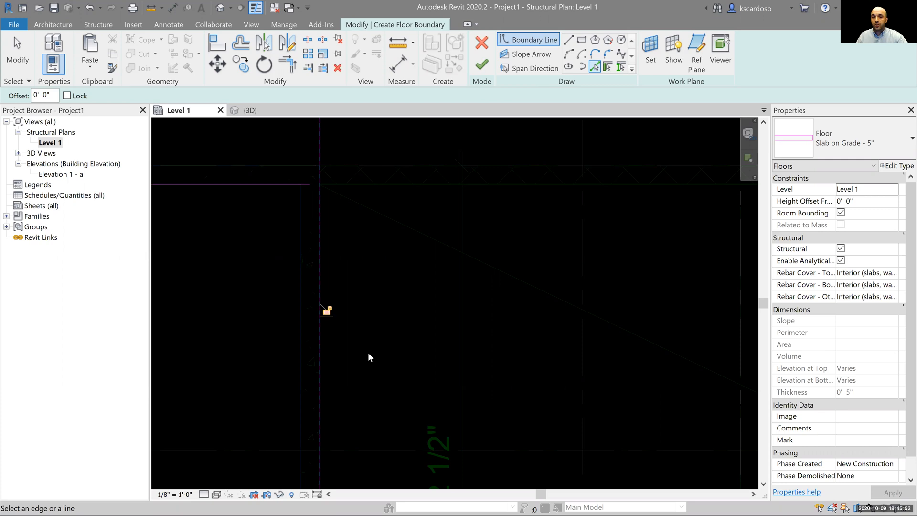
click(386, 164)
scroll(249, 225, down, 1)
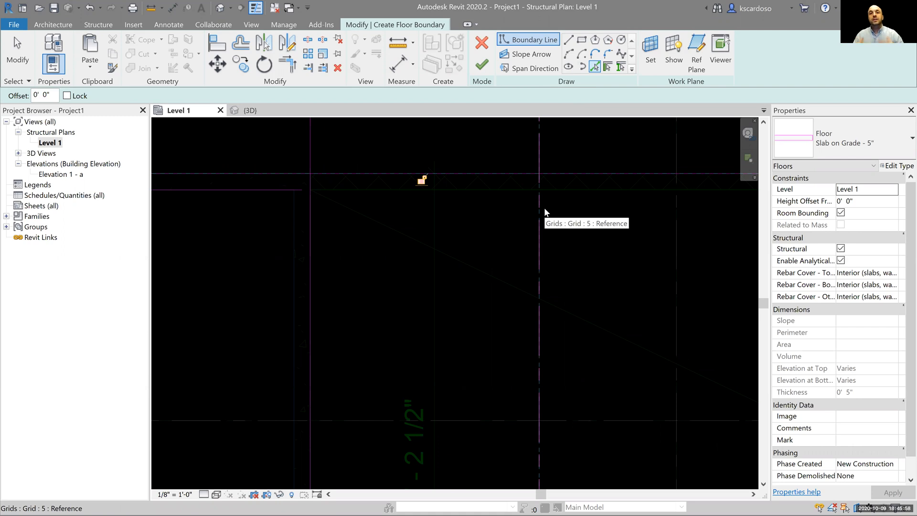
Add a floor boundary line along the linked plan's west wall inner edge, from the corner pier to the pier at grid E
click(607, 67)
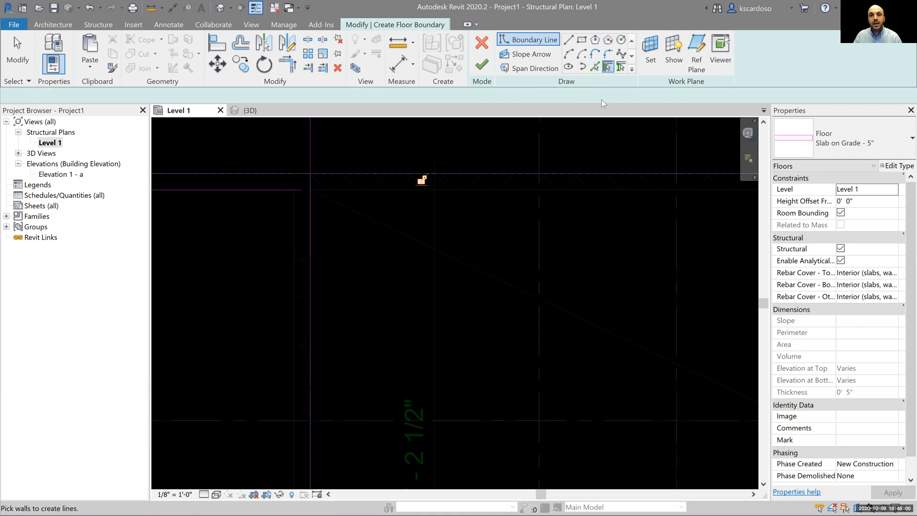
scroll(472, 299, down, 5)
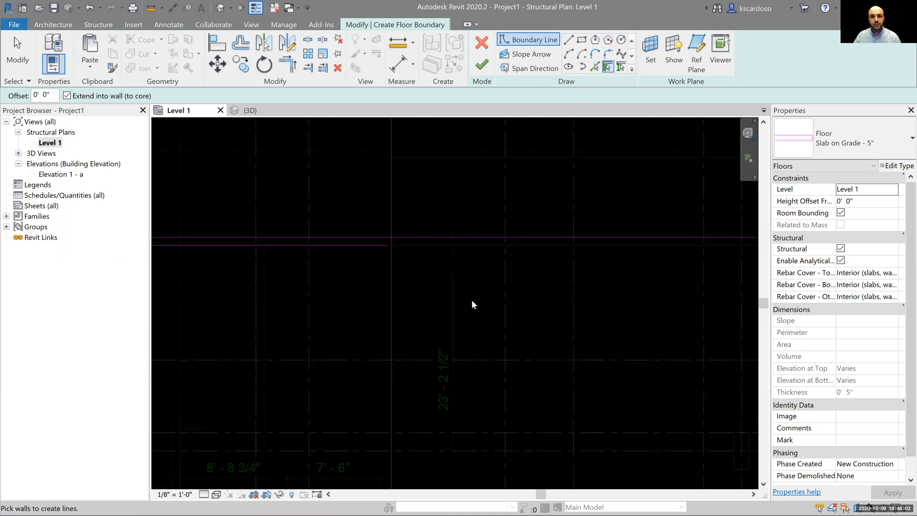
middle_drag(493, 299, 399, 249)
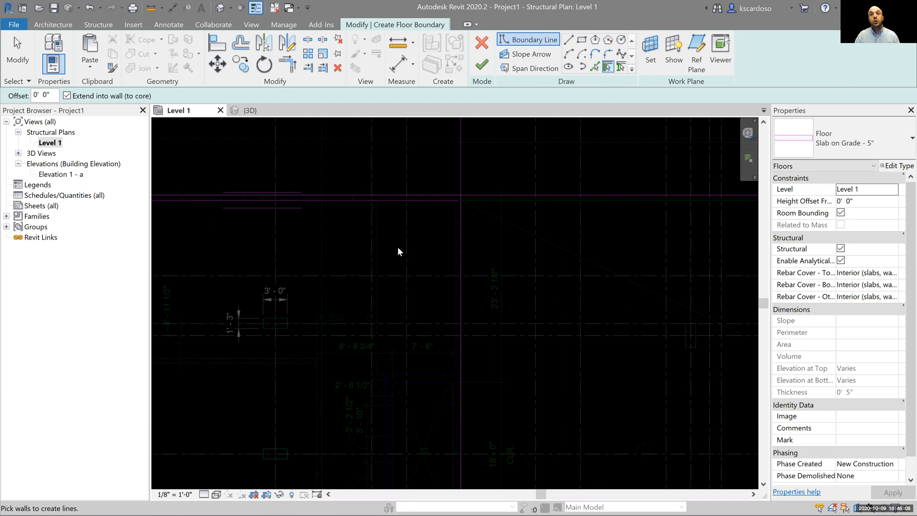
middle_drag(273, 225, 512, 233)
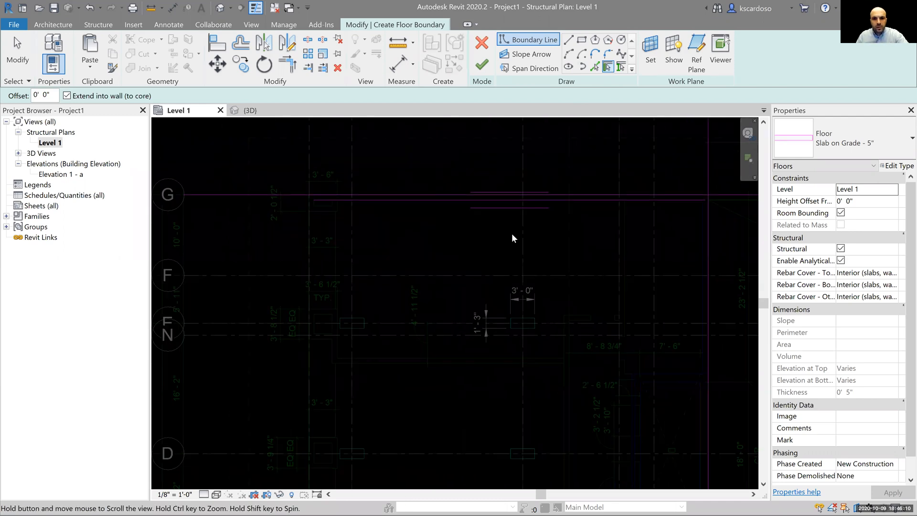
scroll(328, 333, up, 6)
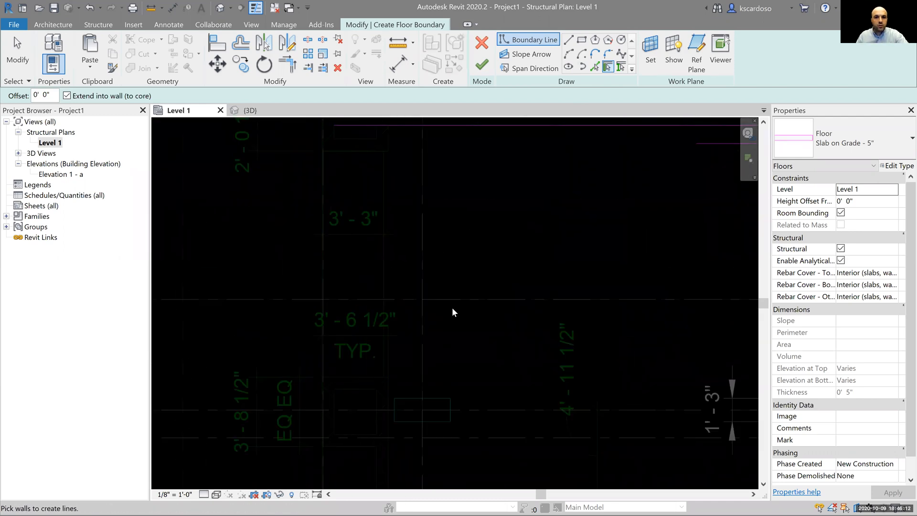
middle_drag(453, 312, 400, 300)
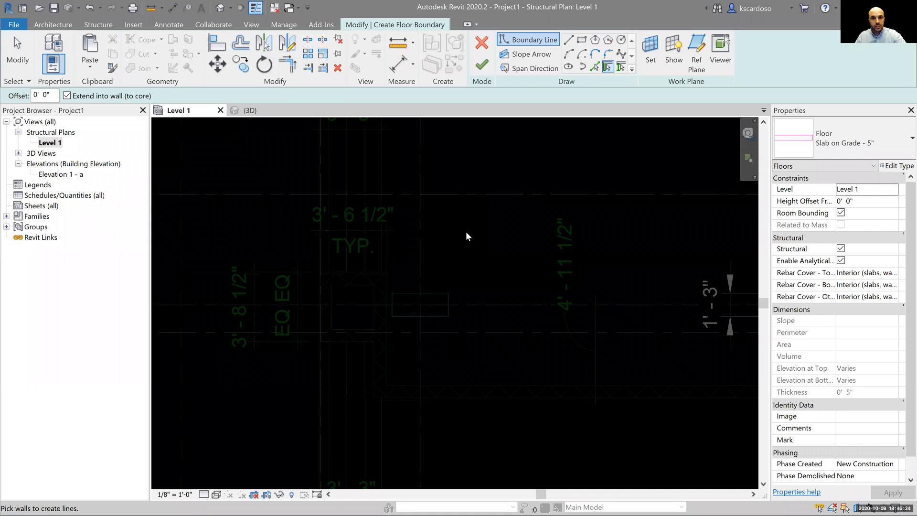
middle_drag(467, 233, 464, 241)
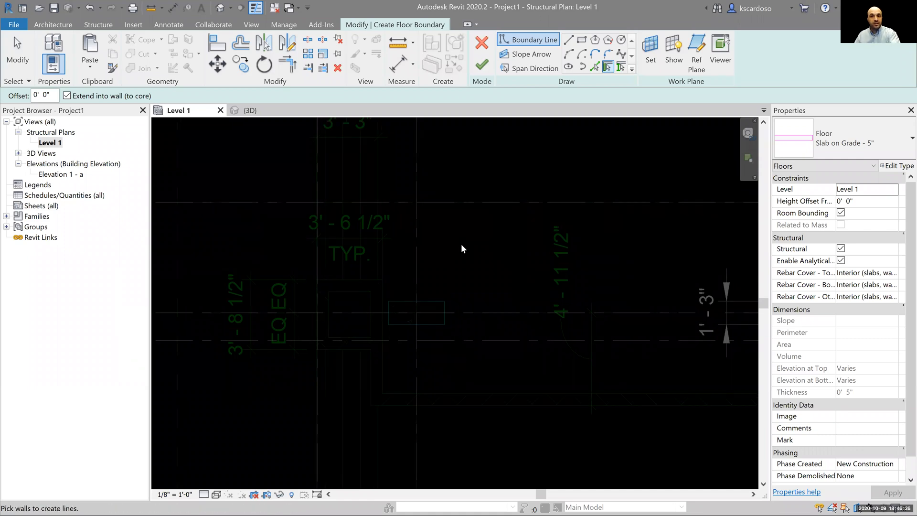
click(595, 67)
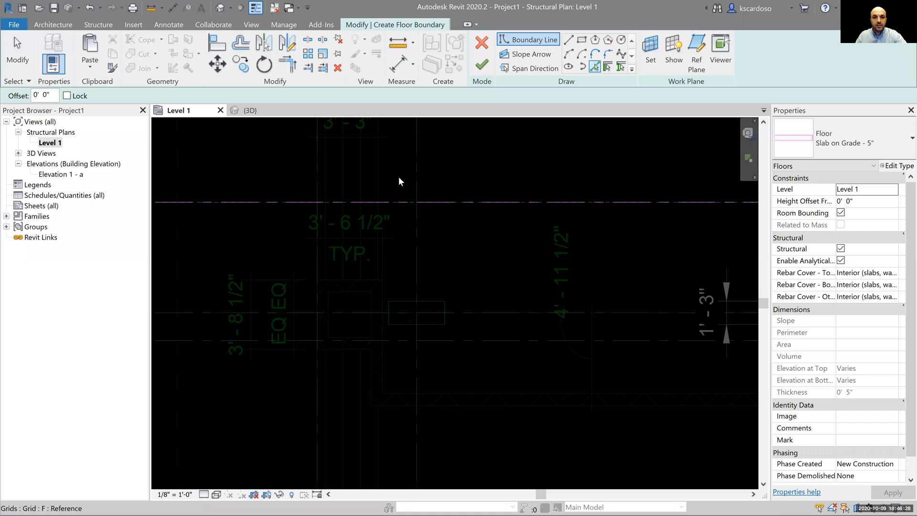
click(378, 176)
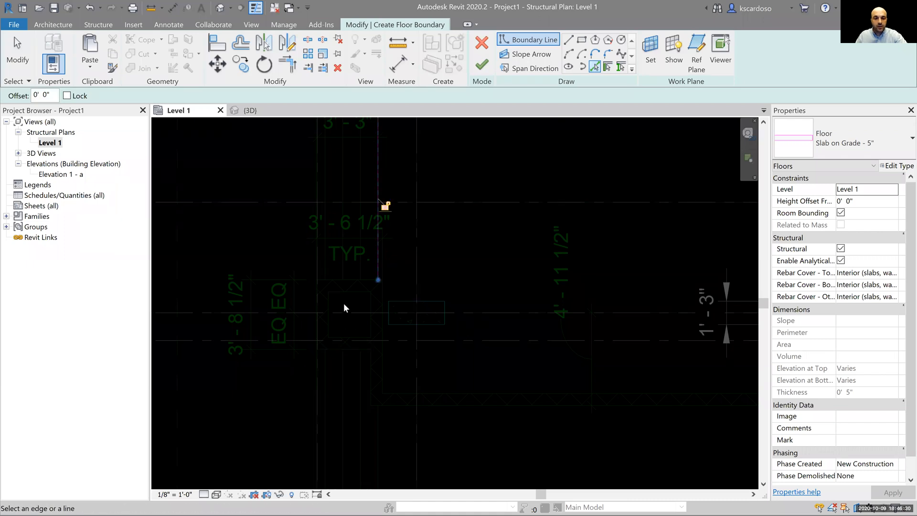
Add boundary lines around the grid E pier along its north edge, grid 1 and its south edge
scroll(343, 306, up, 2)
click(351, 262)
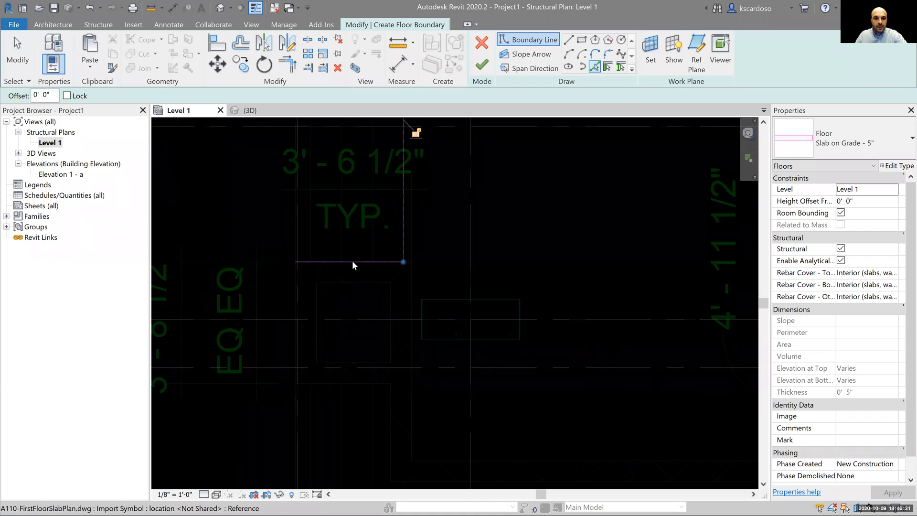
click(297, 311)
click(333, 384)
Add boundary lines south of the grid E pier along the short wall return, the interior wall's south edge and the west wall's inner edge
middle_drag(453, 290, 438, 145)
click(377, 281)
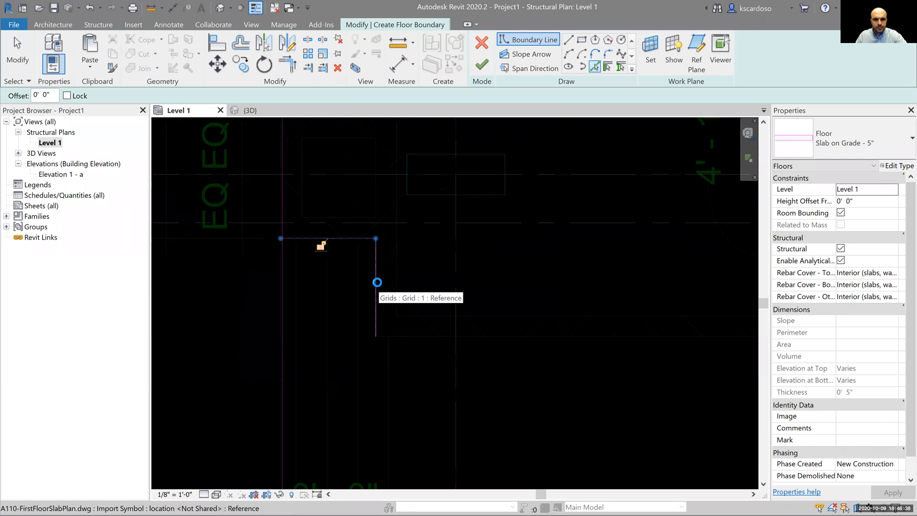
click(420, 337)
click(389, 368)
Add a floor boundary line along the wall just north of grid A, between grids 14 and 16, using Pick Walls
scroll(300, 310, down, 3)
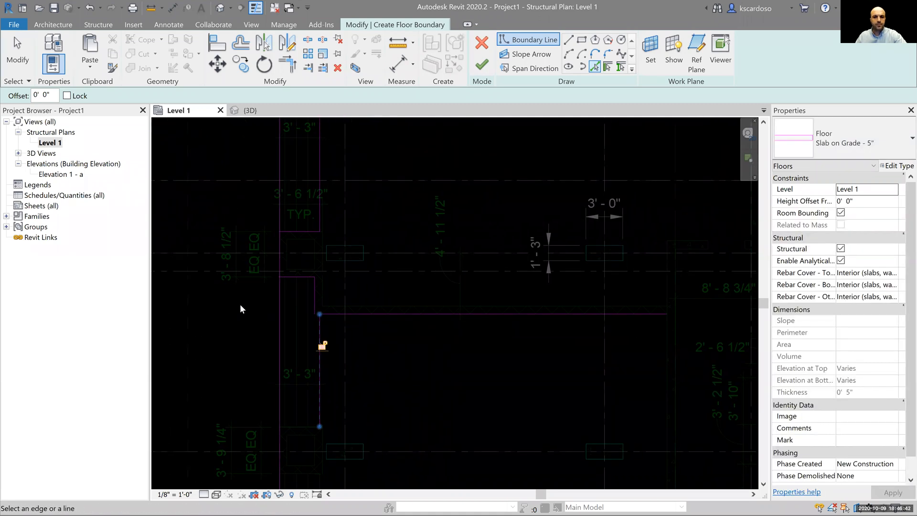
scroll(240, 304, down, 3)
scroll(237, 232, down, 3)
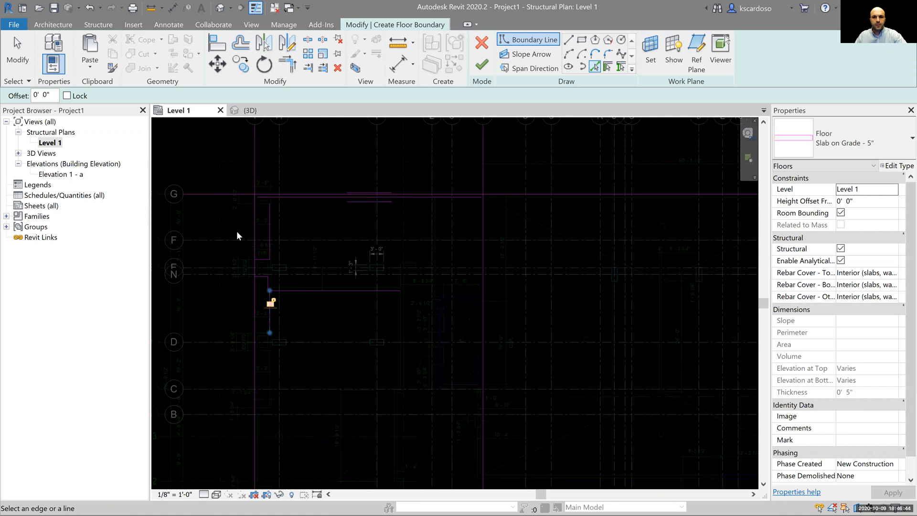
middle_drag(575, 339, 562, 329)
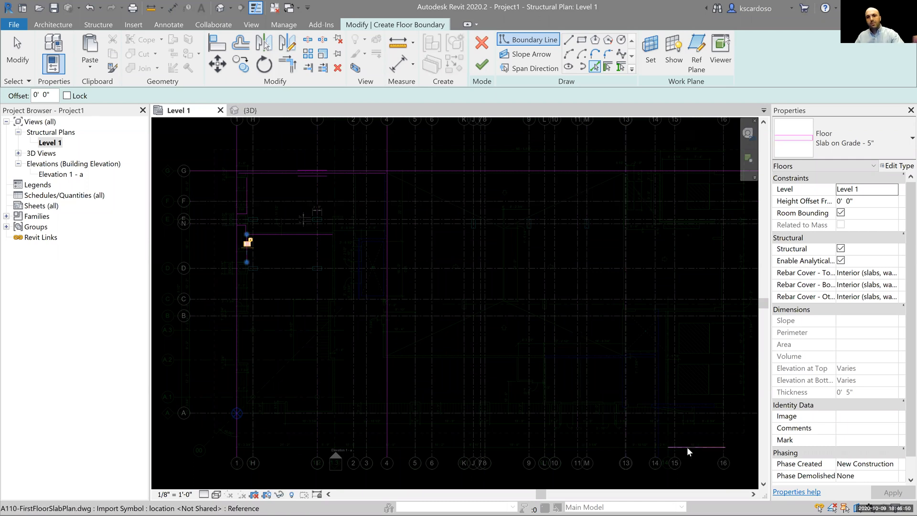
scroll(713, 430, up, 5)
middle_drag(712, 443, 614, 431)
scroll(615, 432, up, 2)
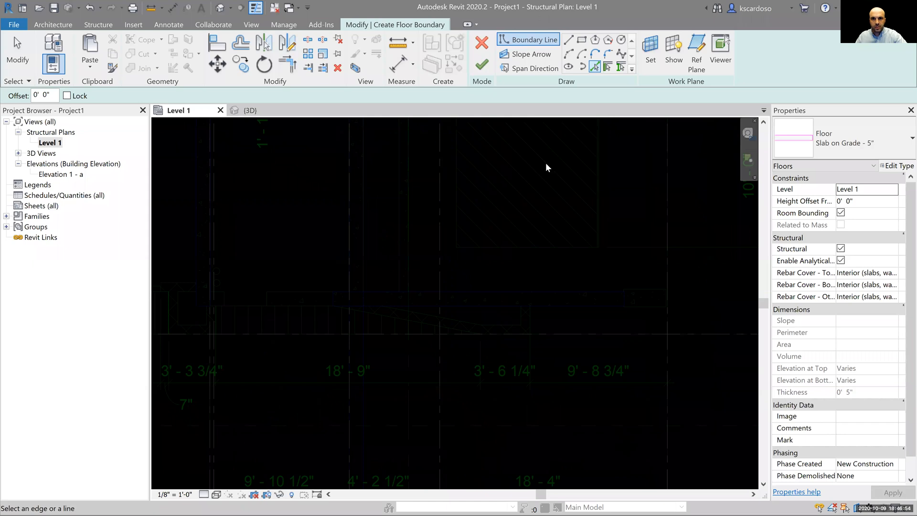
click(607, 67)
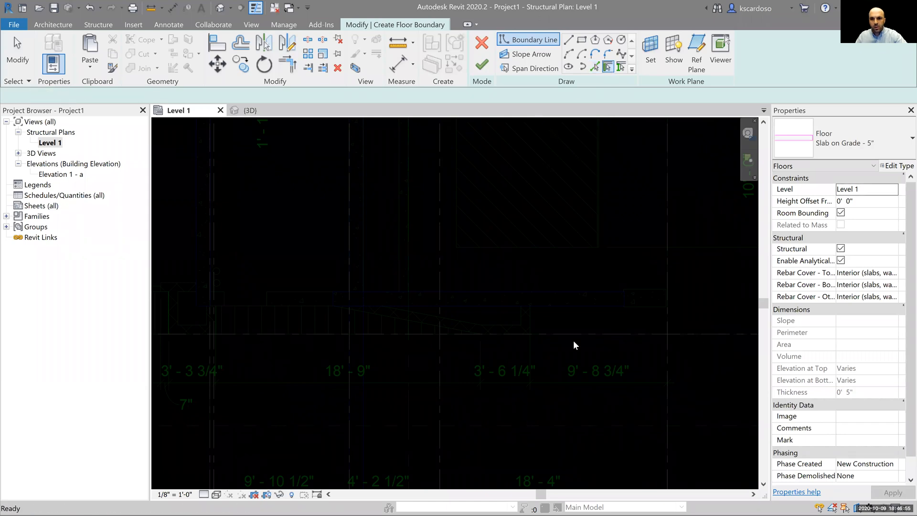
click(539, 309)
scroll(627, 411, down, 2)
middle_drag(636, 406, 628, 402)
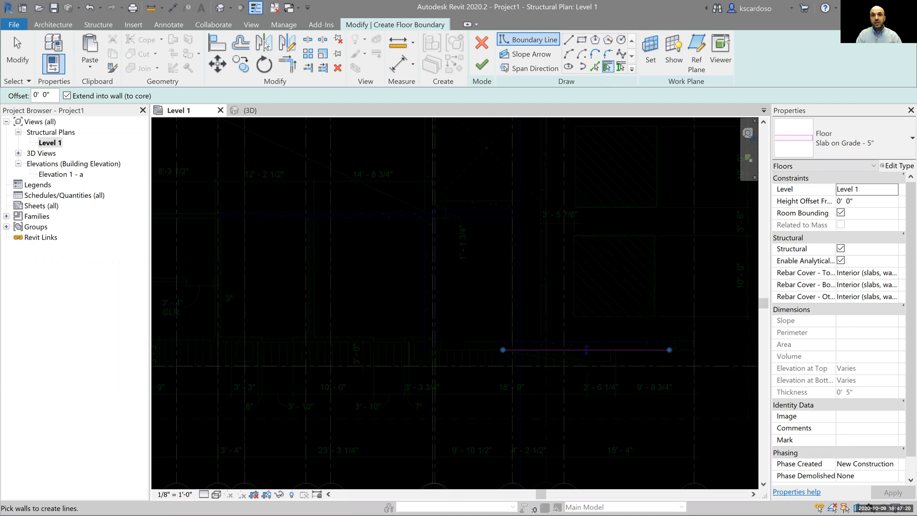
Switch the floor boundary sketch to picking existing plan lines
click(594, 67)
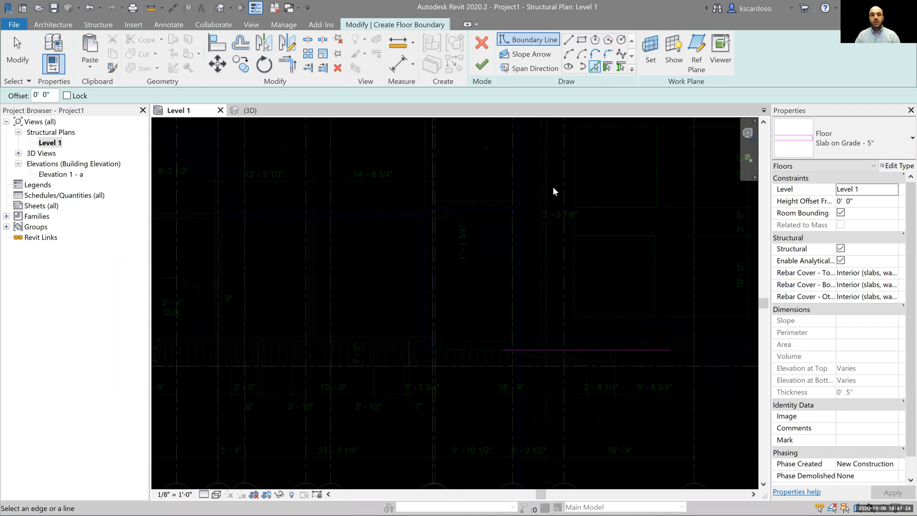